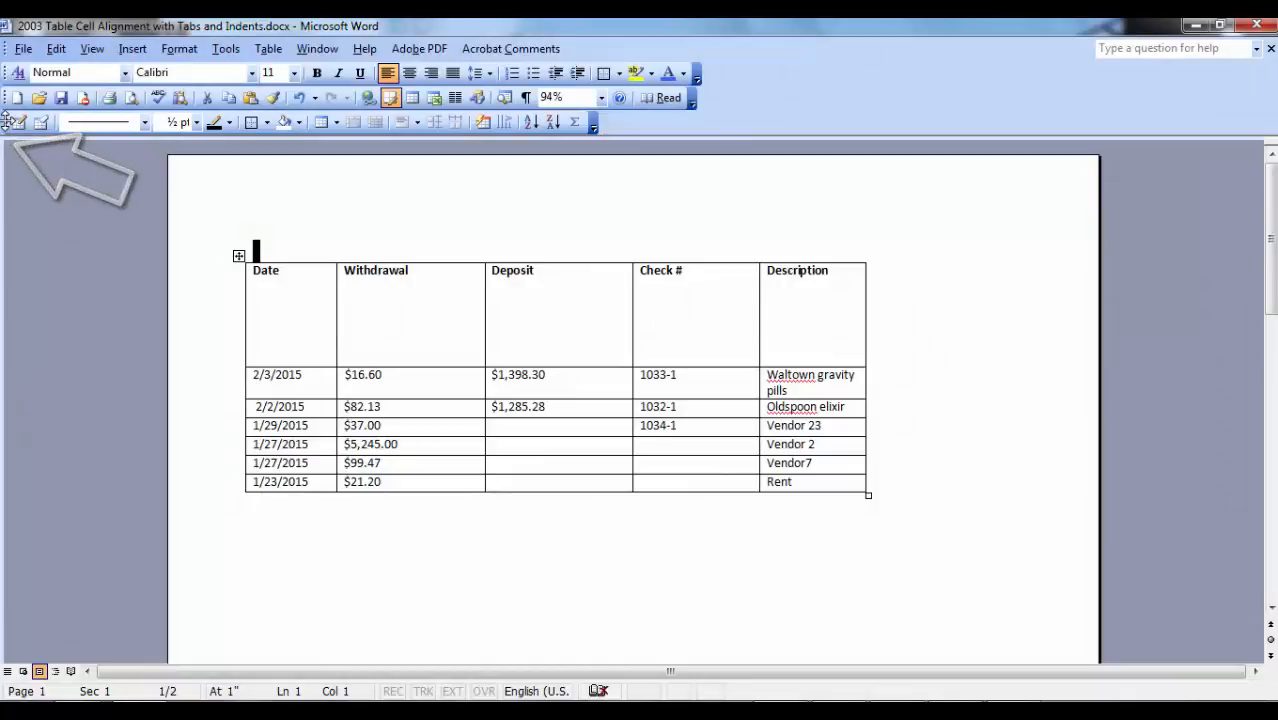
mouse_move(6, 122)
mouse_down()
mouse_move(34, 158)
mouse_move(30, 122)
mouse_move(4, 122)
mouse_up()
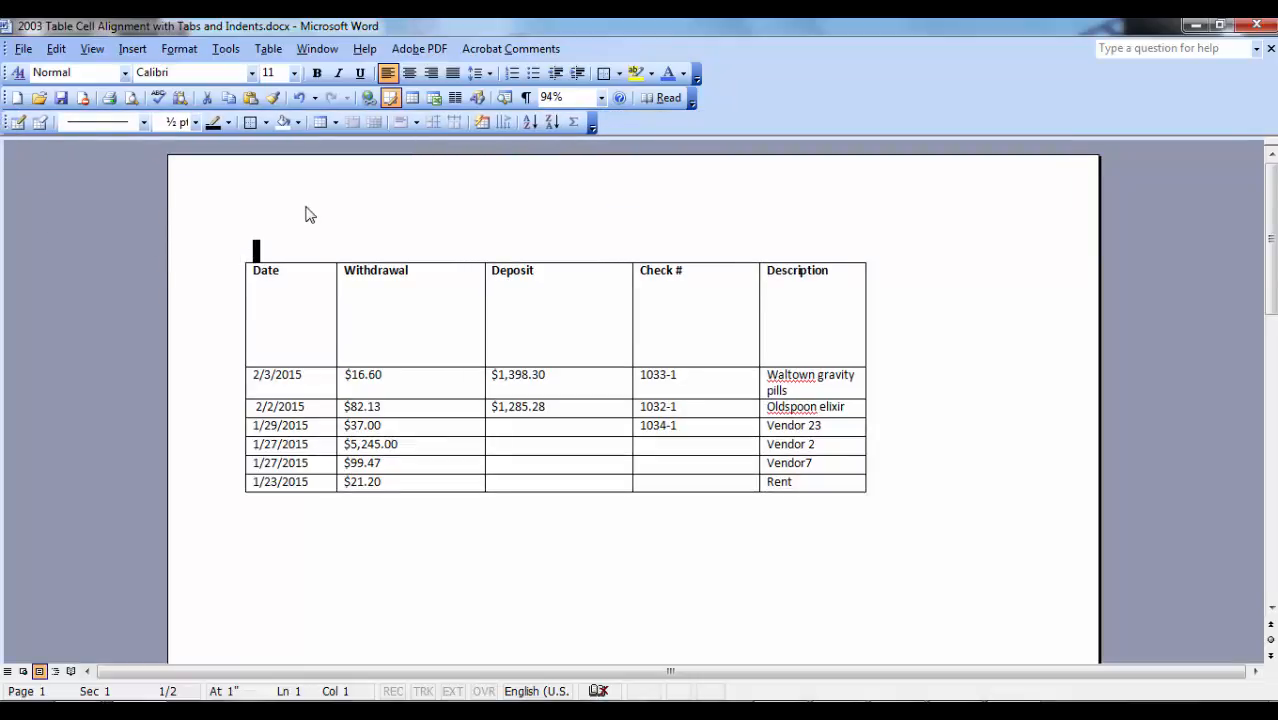
click(412, 374)
click(268, 48)
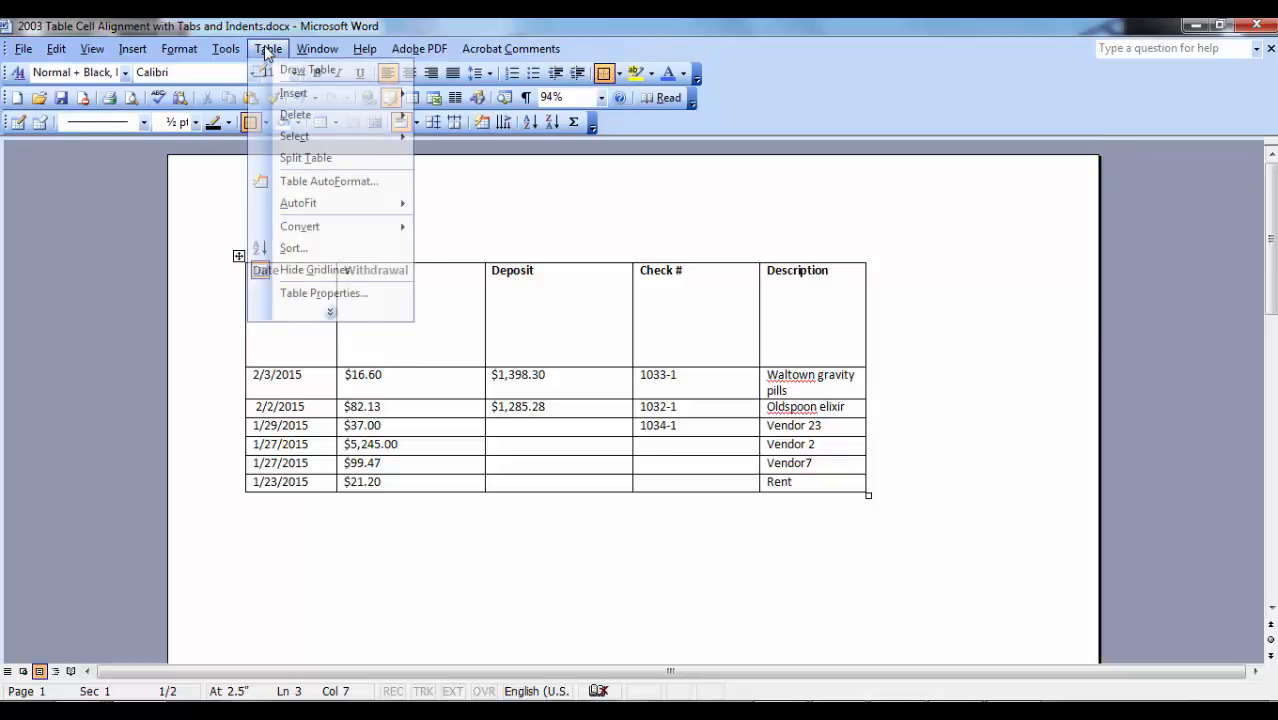
mouse_move(300, 94)
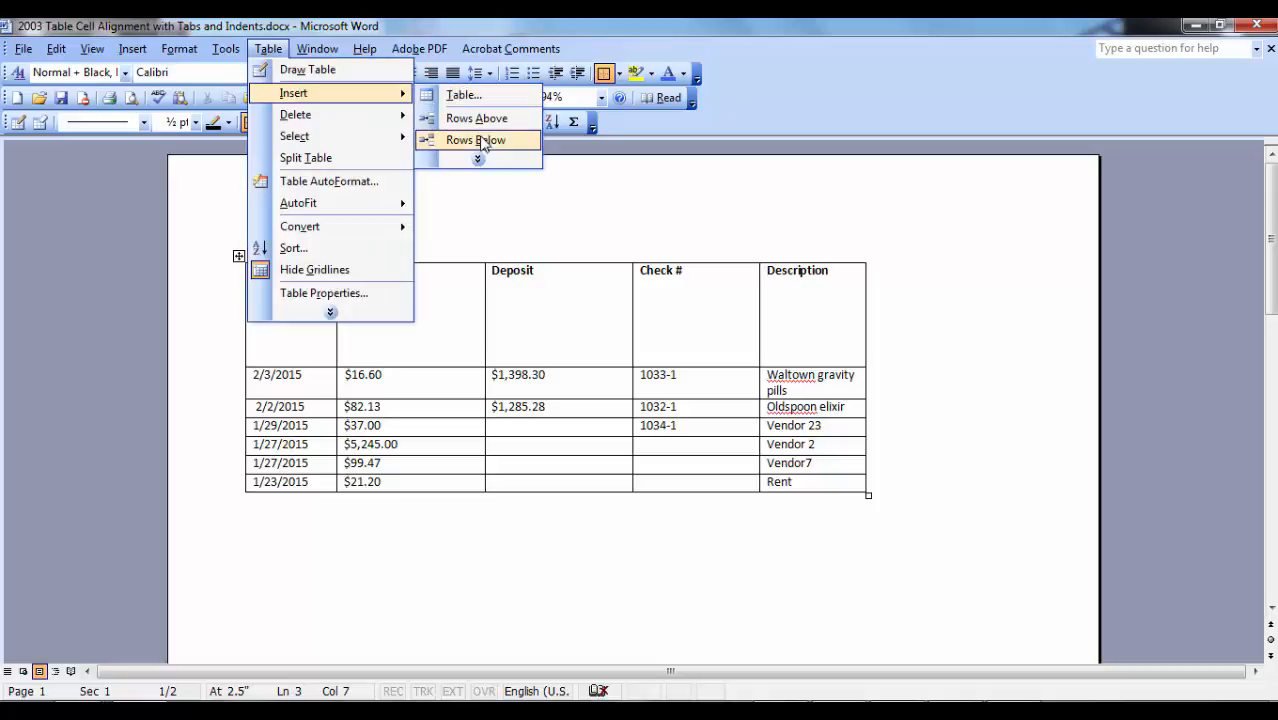
click(479, 162)
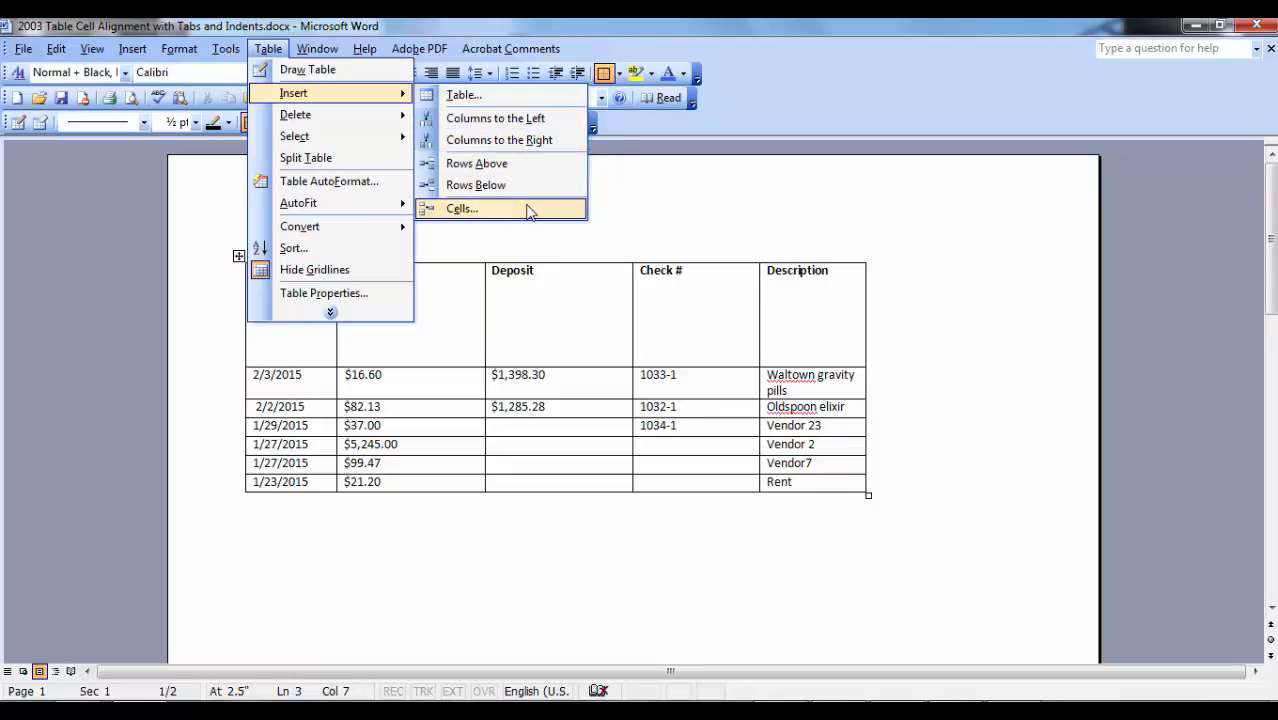
mouse_move(388, 213)
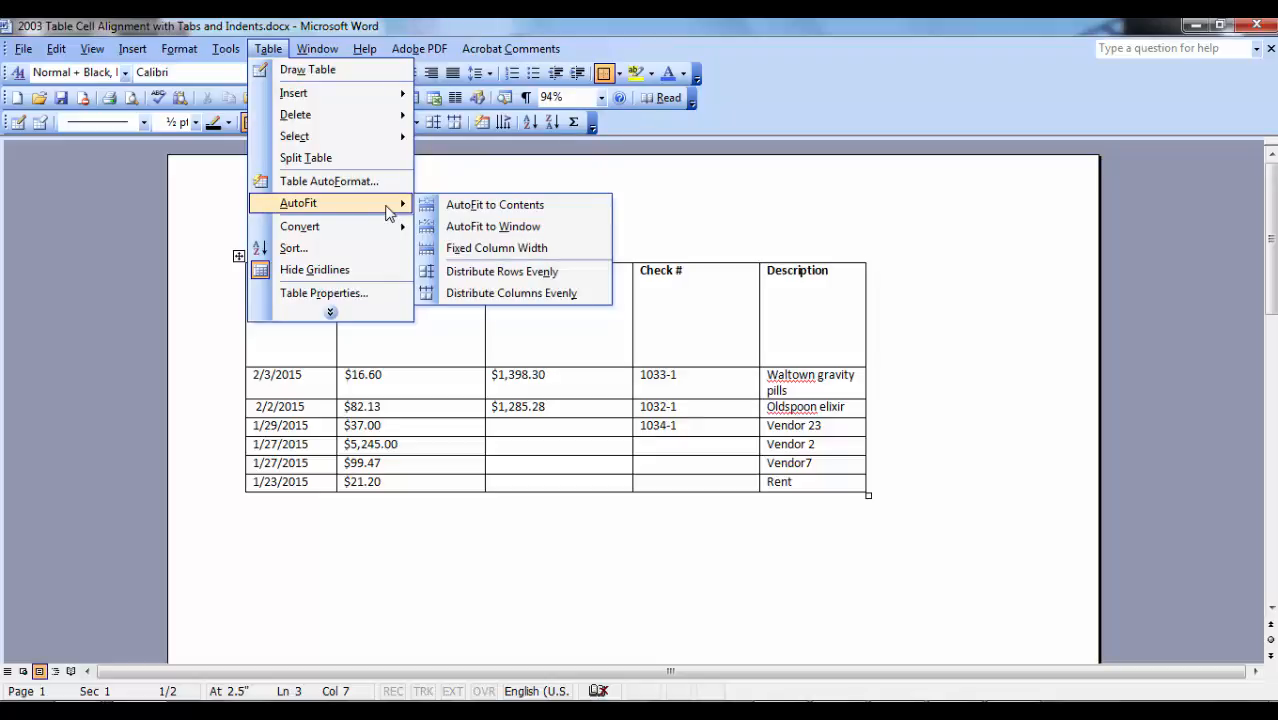
click(386, 342)
- Distribute the columns of the whole transaction table evenly and undo that change
click(238, 255)
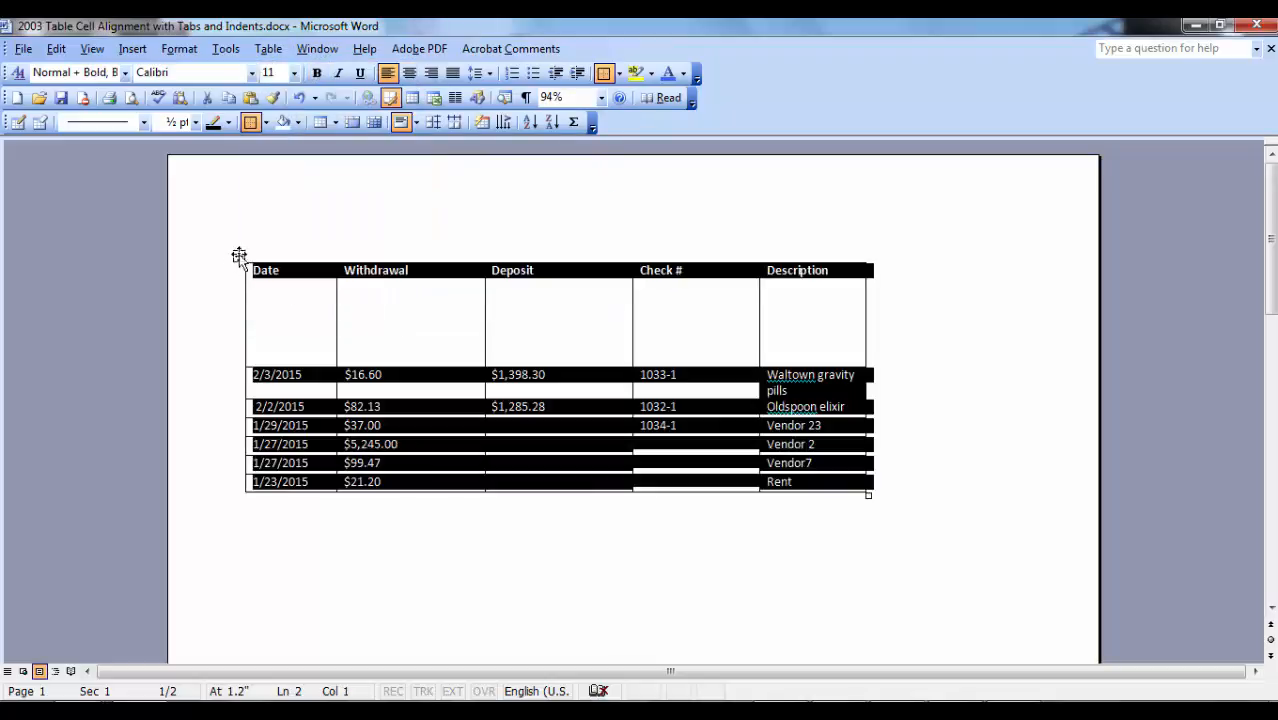
click(267, 48)
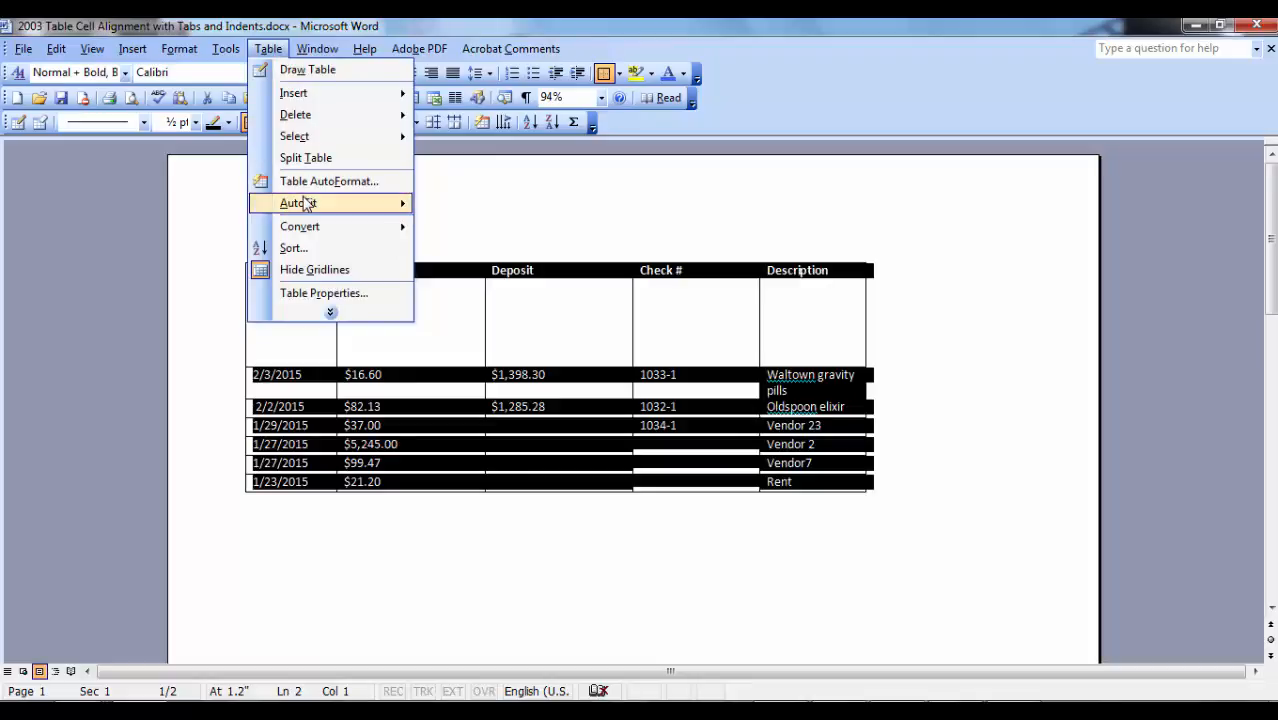
mouse_move(305, 203)
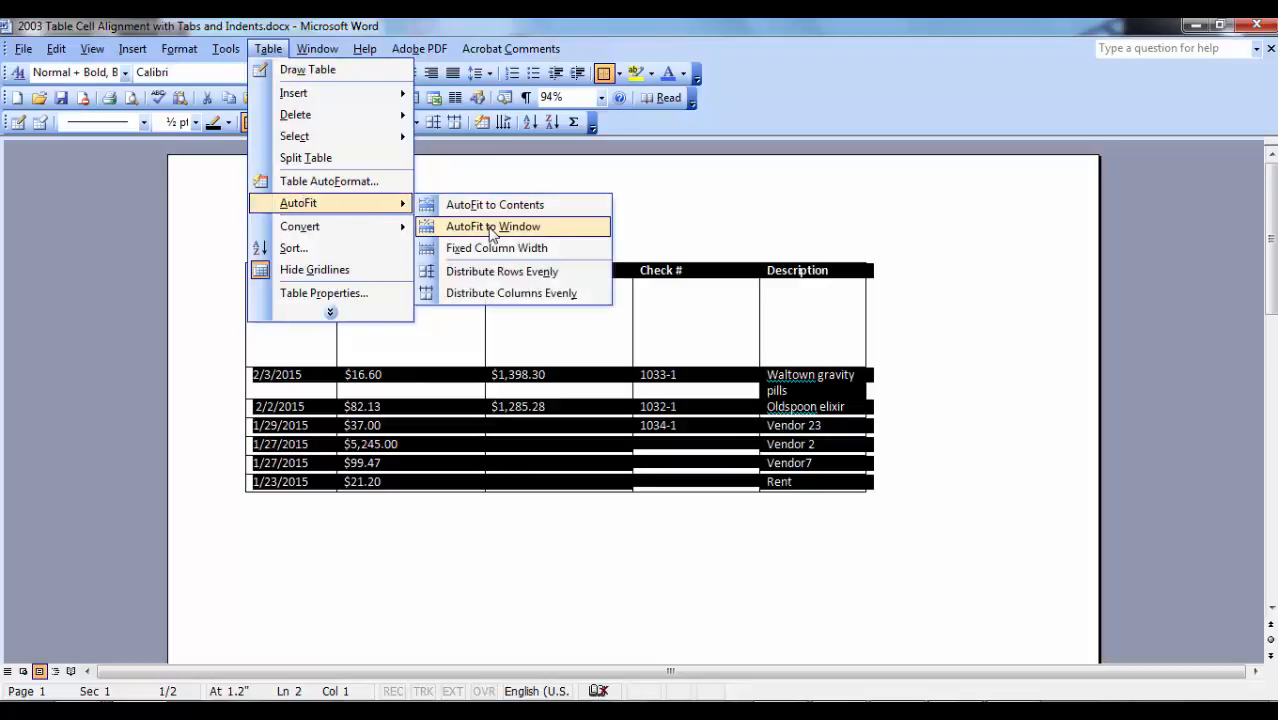
click(507, 293)
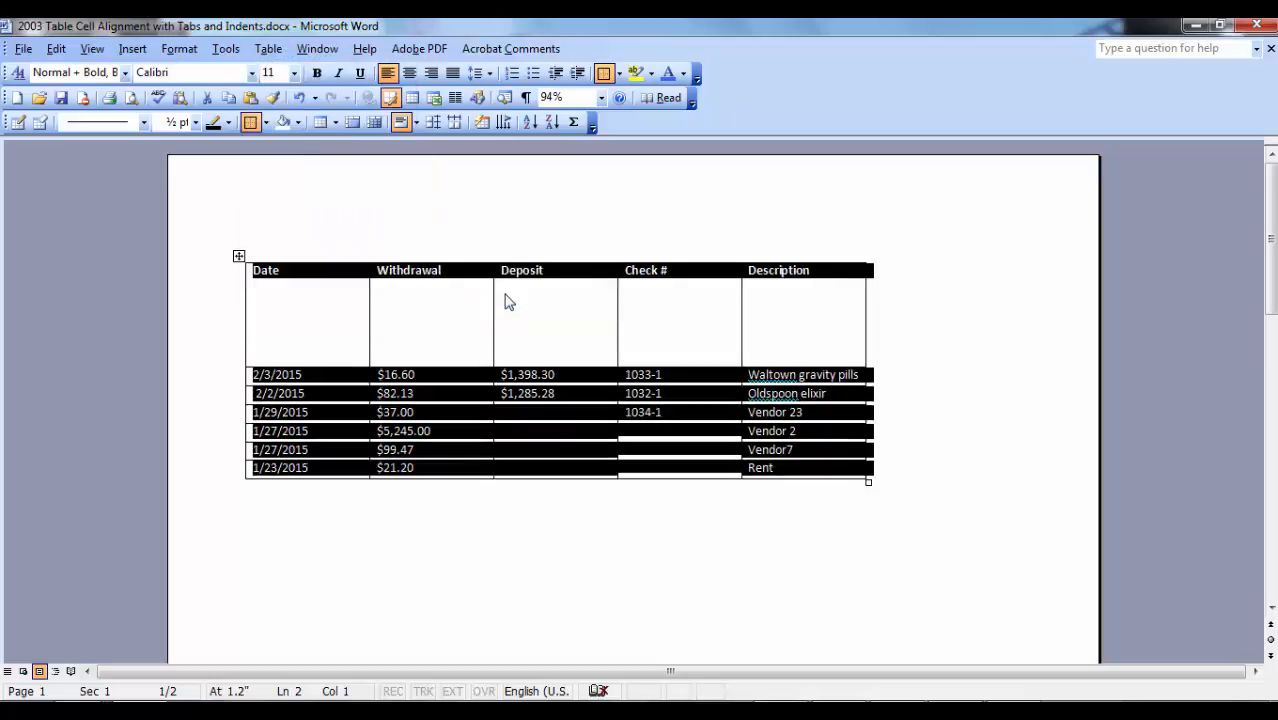
click(536, 304)
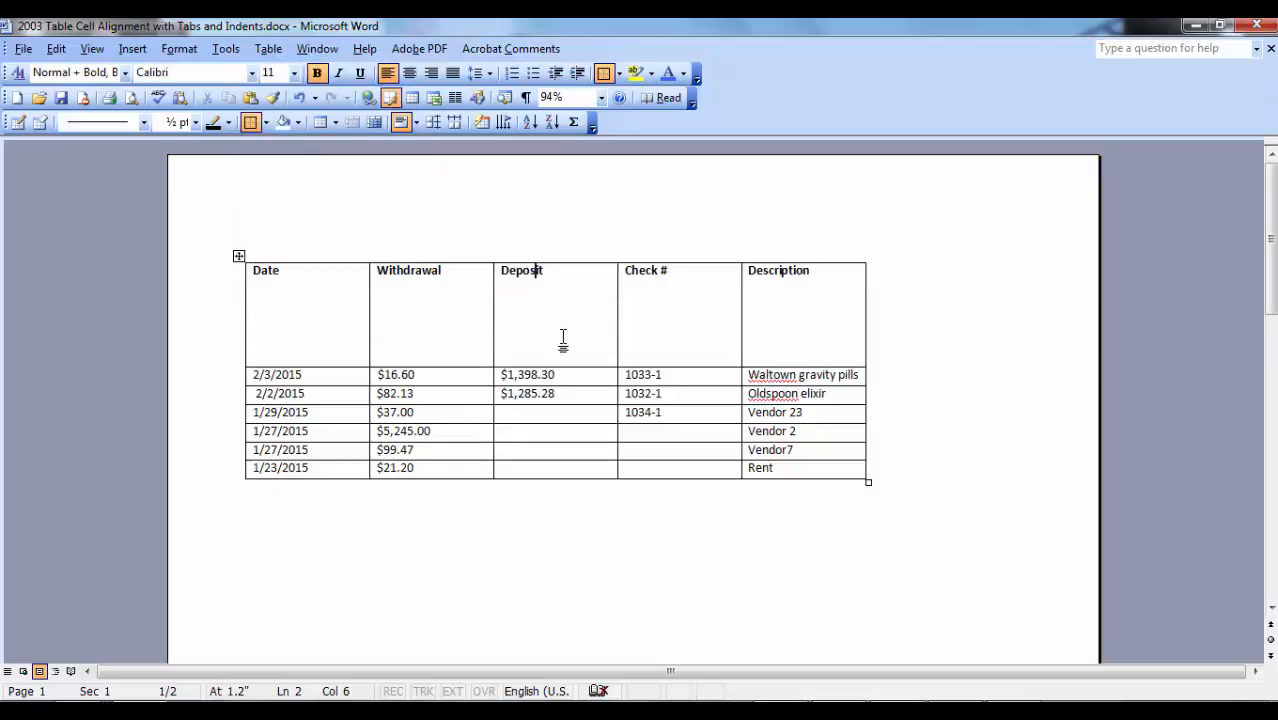
key(ctrl+z)
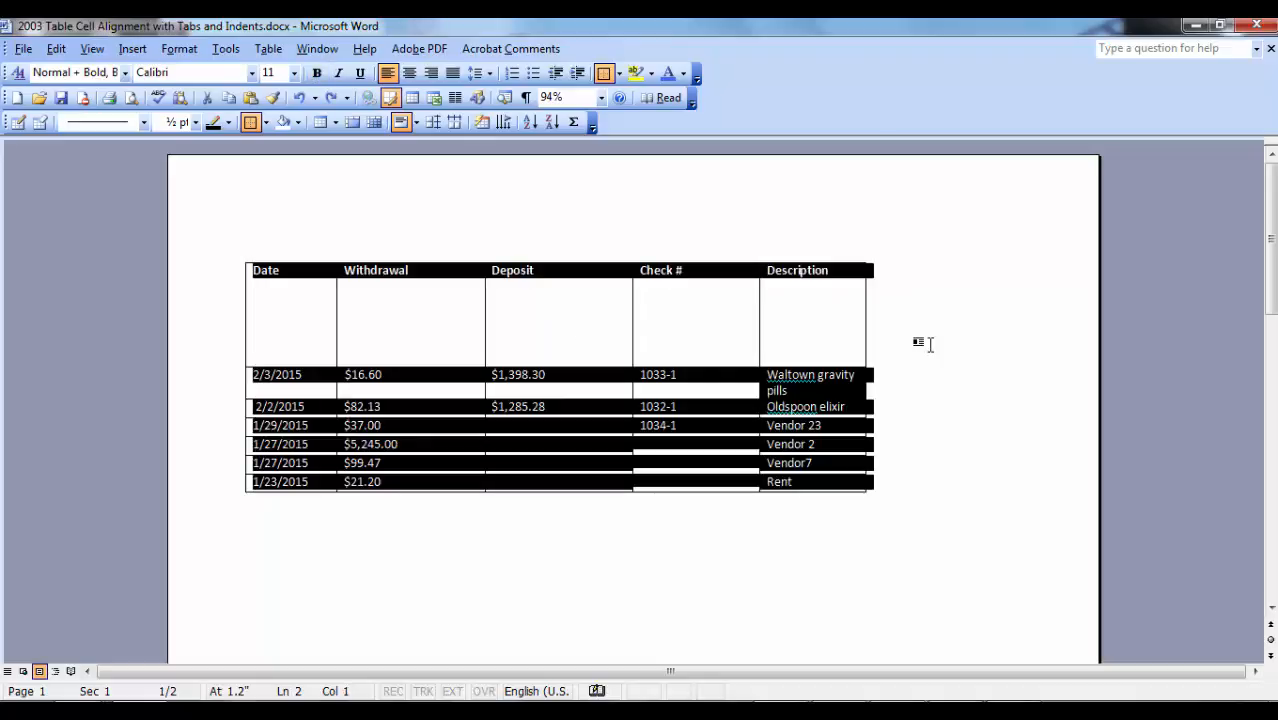
click(930, 344)
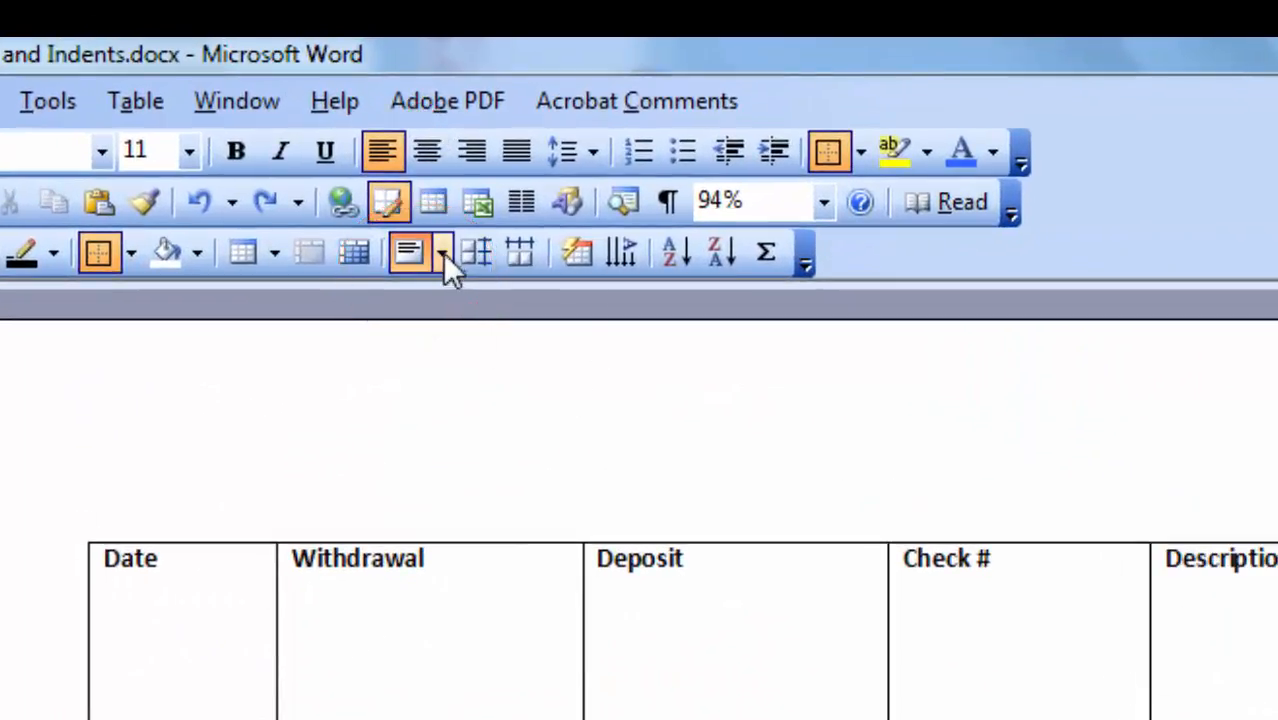
- Float the Cell Alignment palette over the page and center-align the "Waltown gravity pills" cell
click(443, 253)
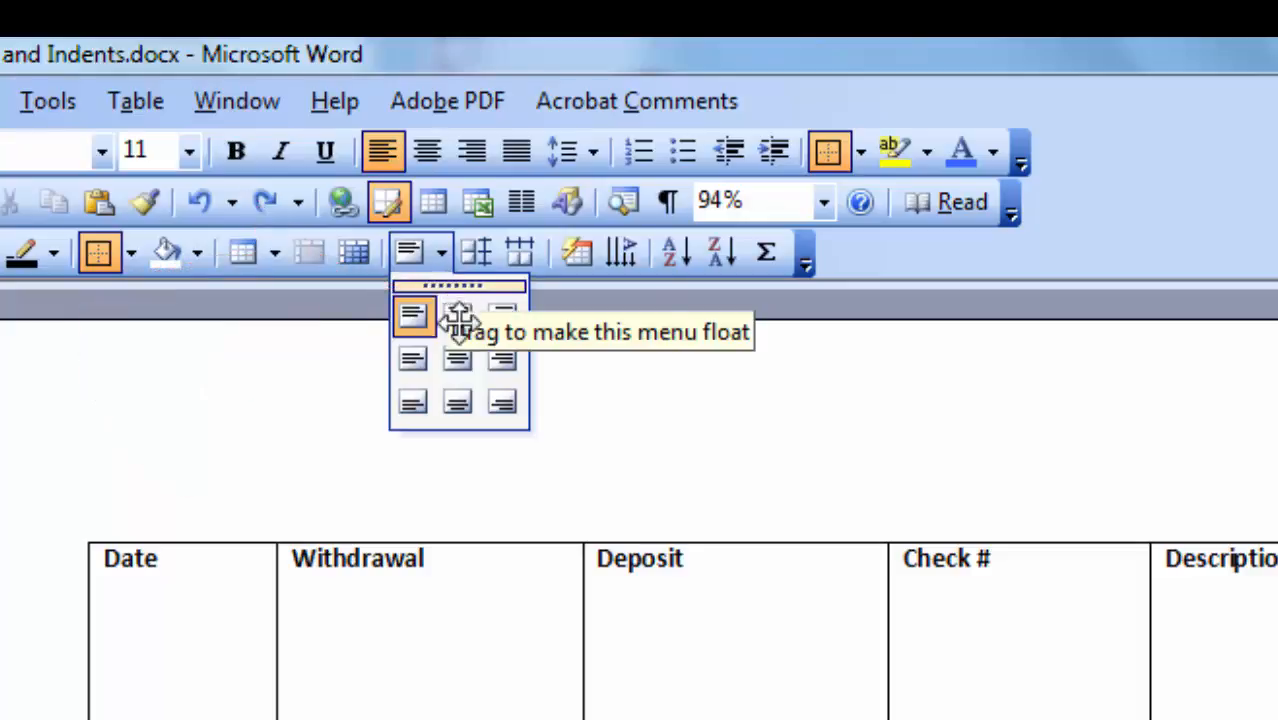
drag(457, 318, 467, 356)
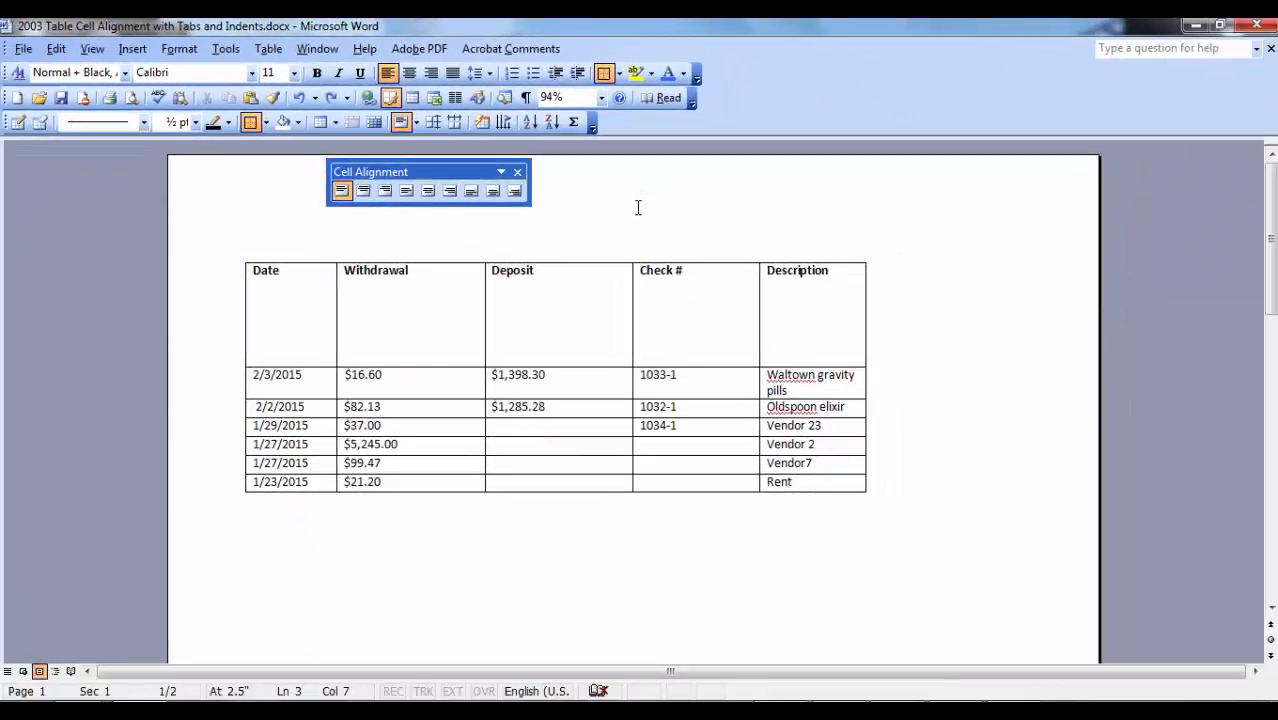
click(429, 192)
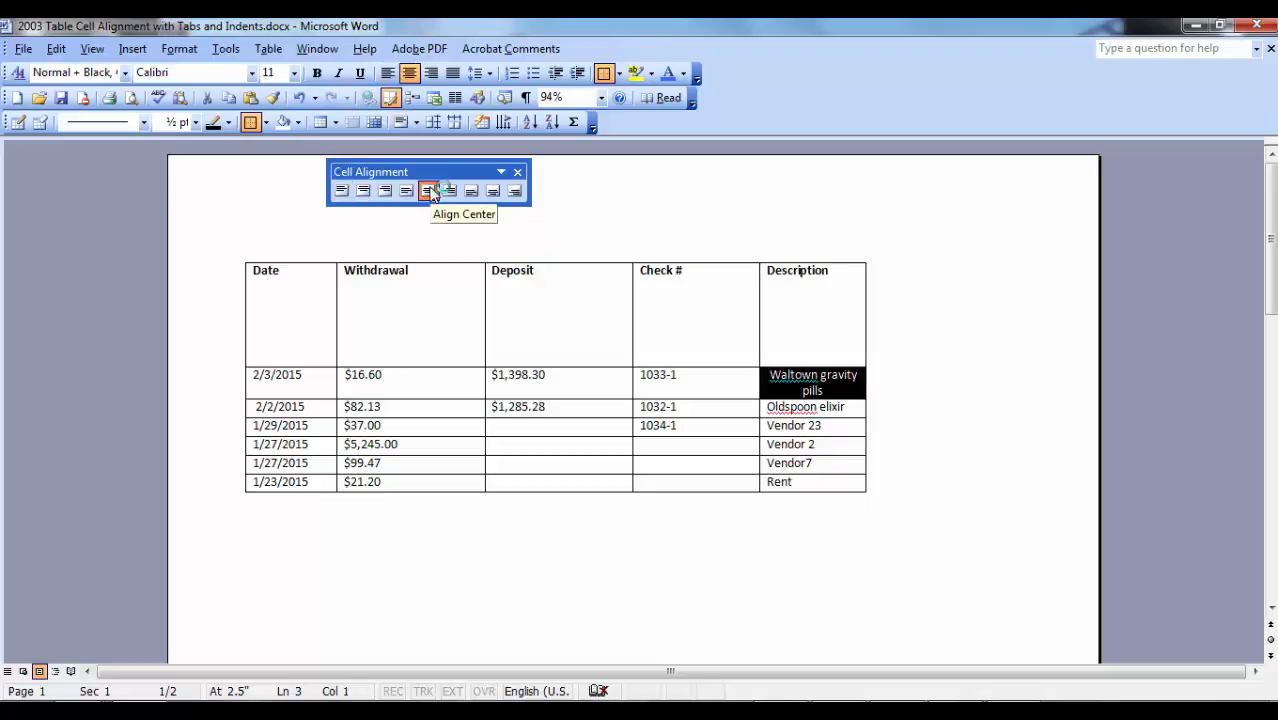
click(427, 219)
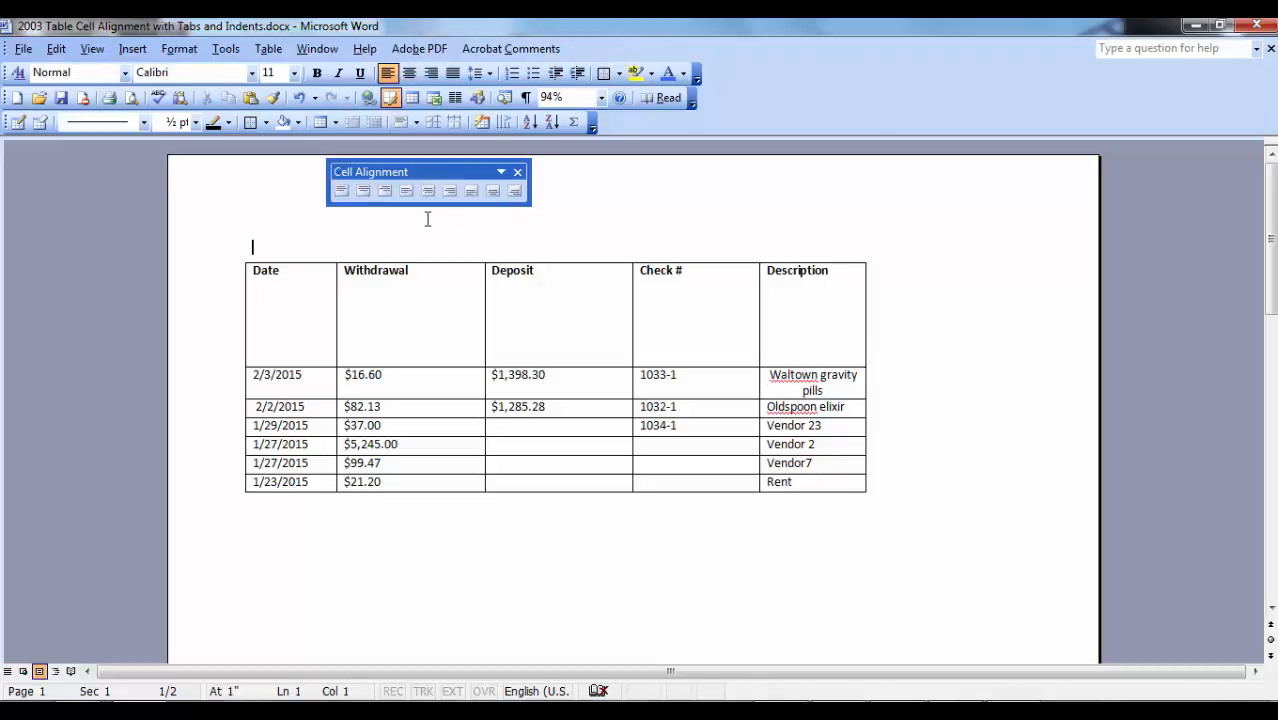
- Realign the "Waltown gravity pills" cell to the top left and close the floating Cell Alignment palette
click(786, 377)
click(341, 190)
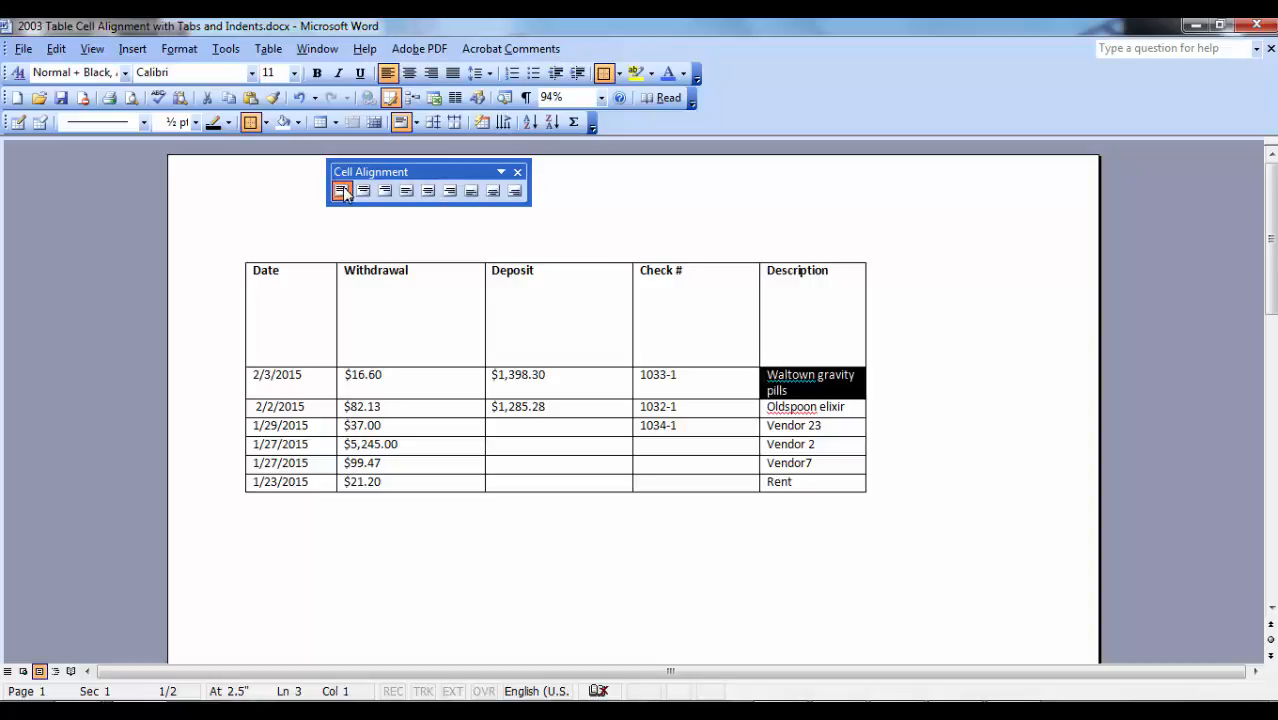
click(518, 172)
click(610, 220)
- Rotate the header row text of the page 2 table, from Date to Column 13, to read vertically from bottom to top
scroll(612, 222, down, 10)
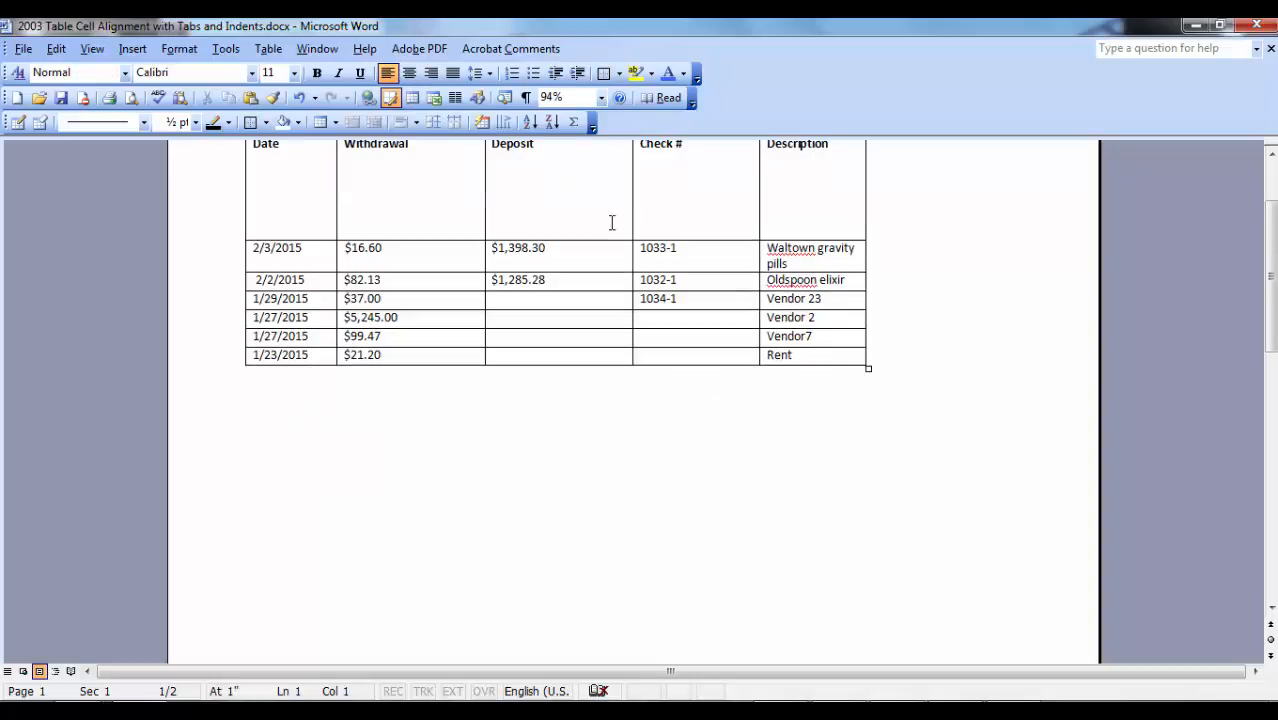
scroll(612, 222, down, 5)
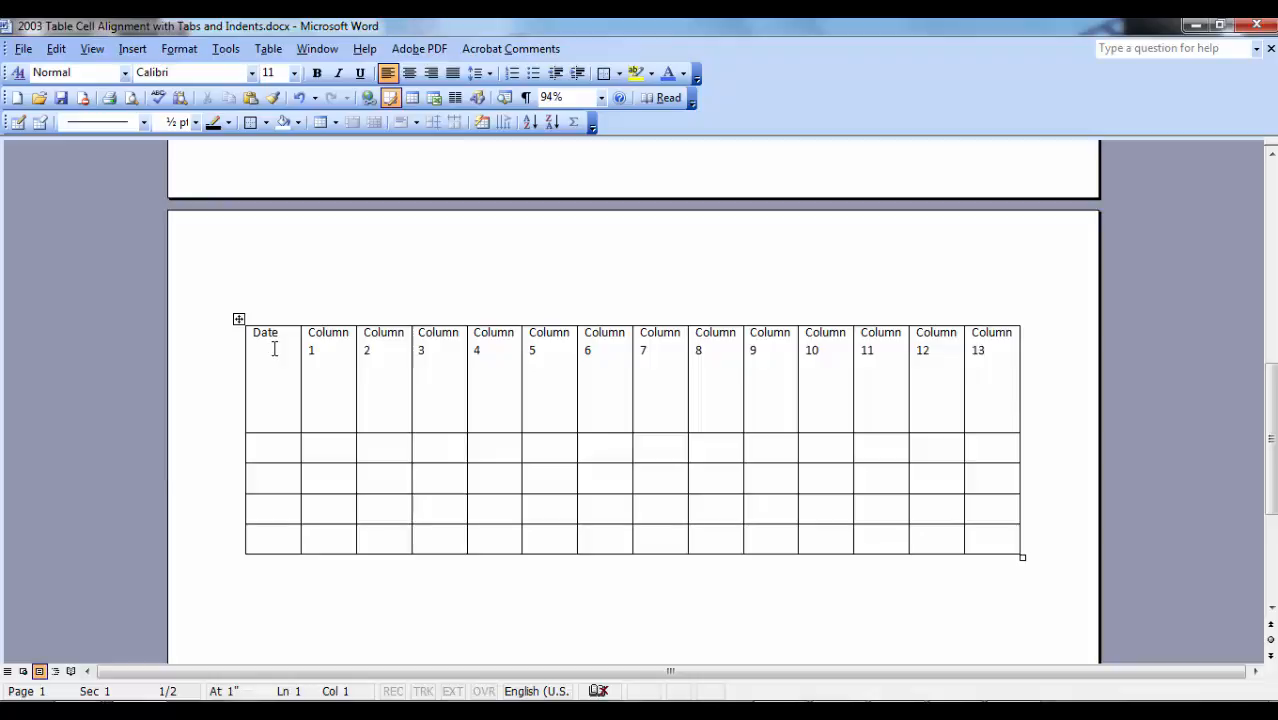
drag(268, 352, 973, 390)
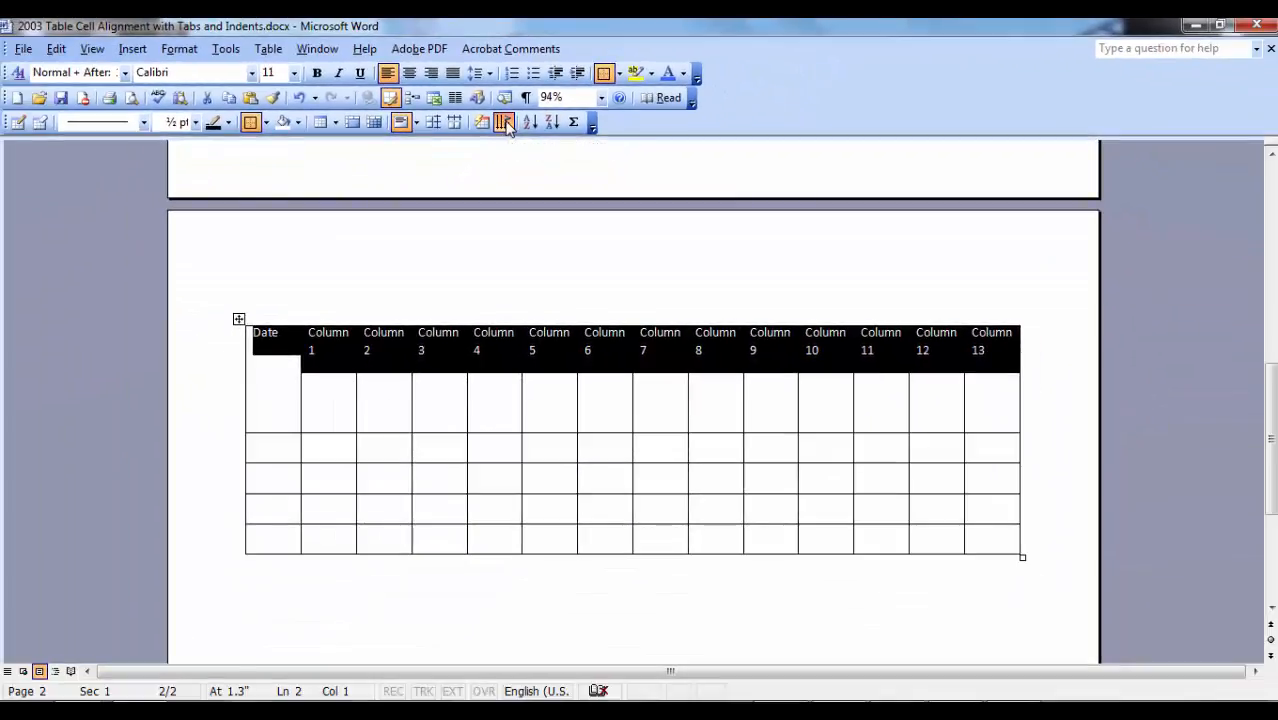
click(504, 122)
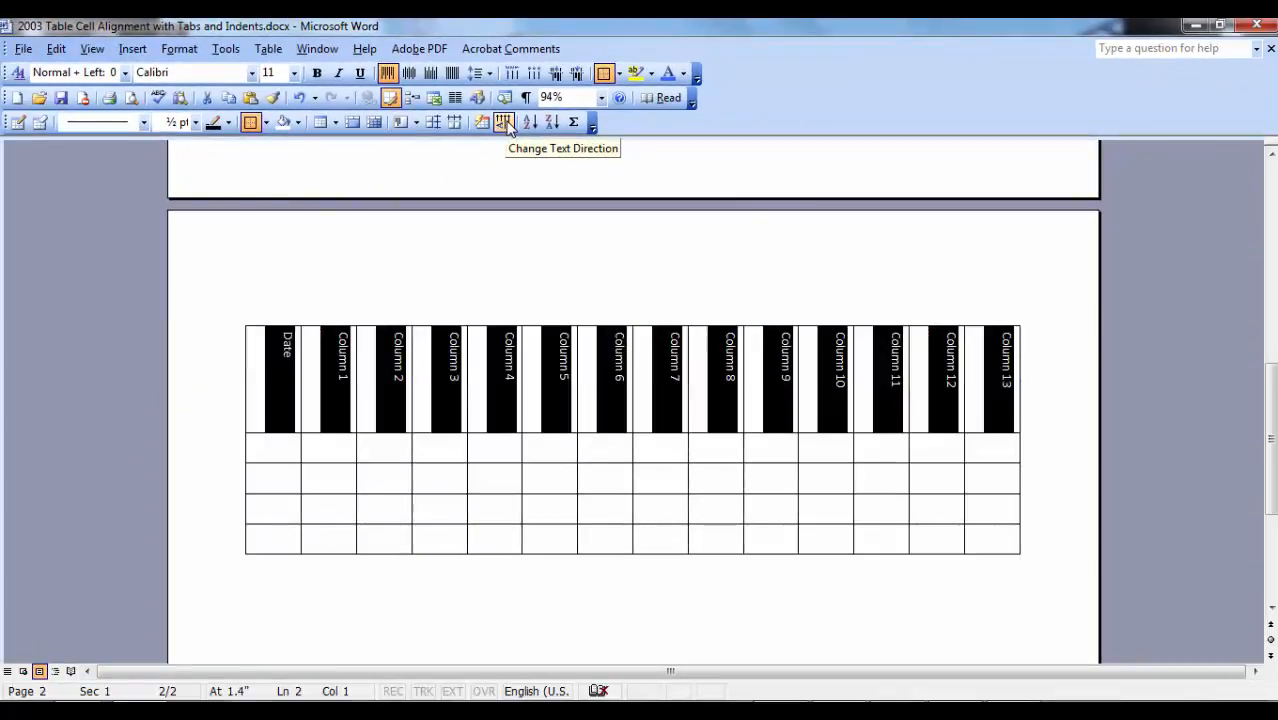
click(504, 122)
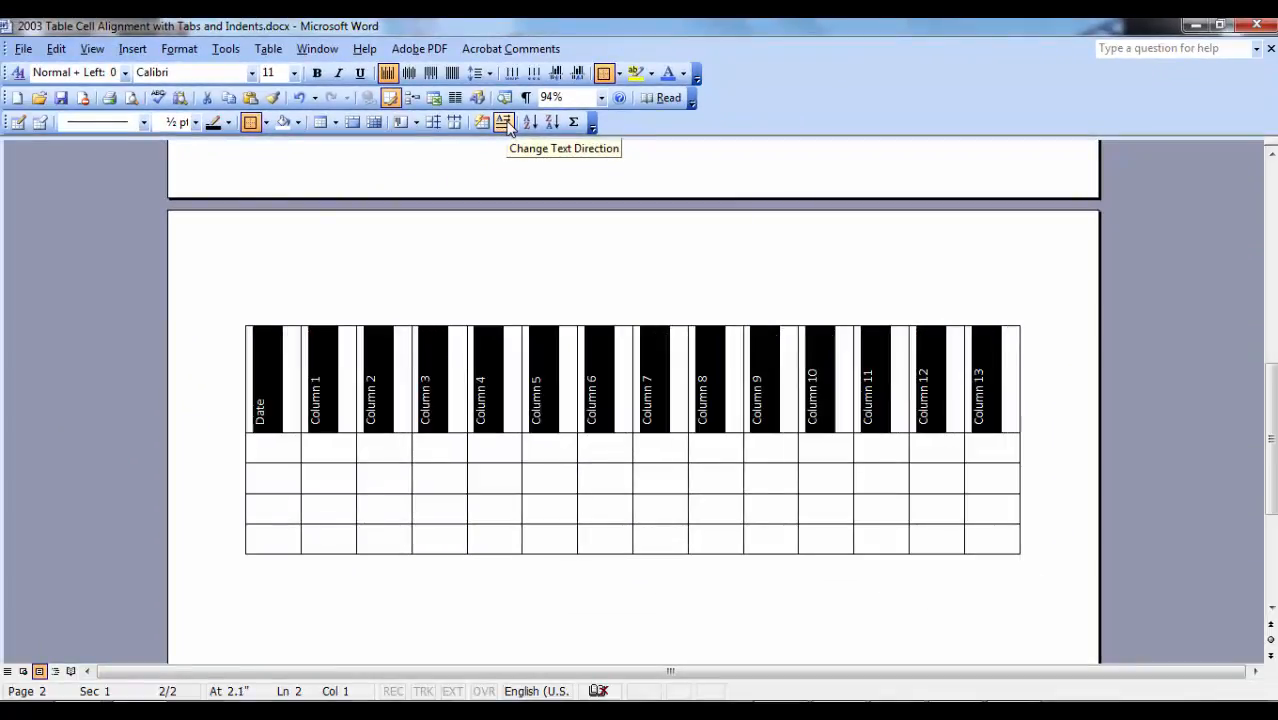
- Narrow all columns of the page 2 table at once to fit their rotated headers
click(237, 318)
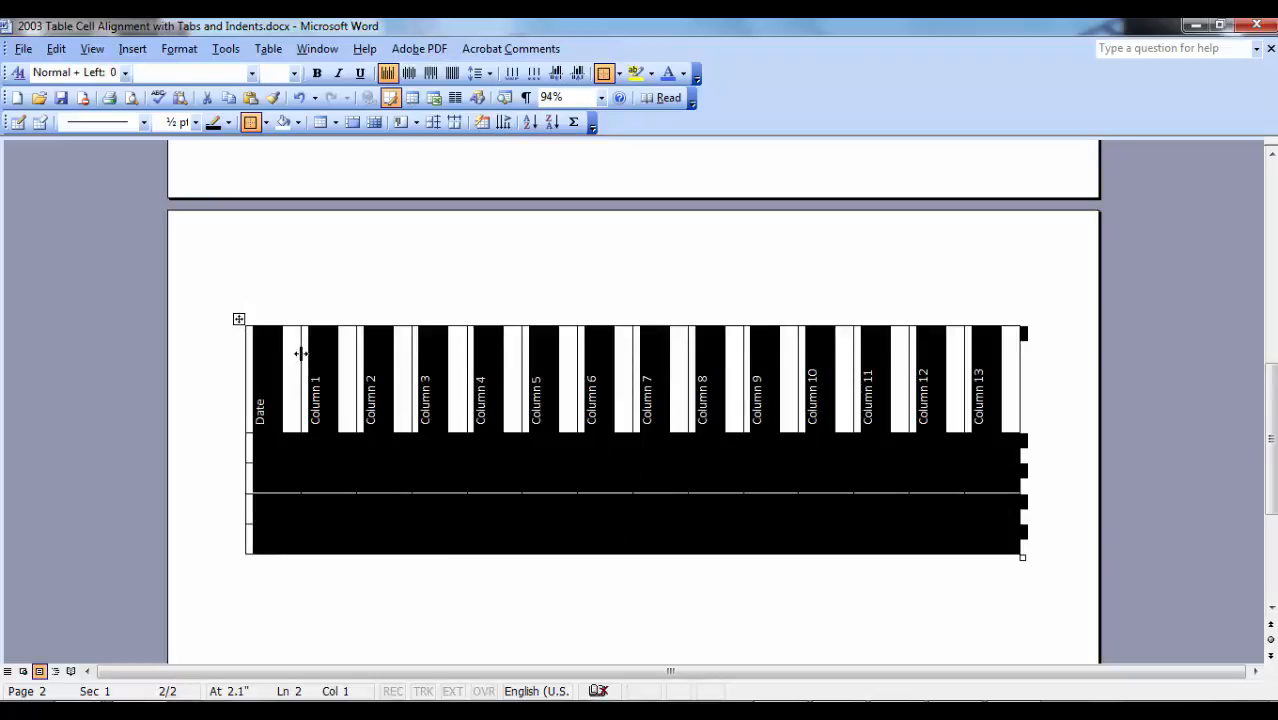
drag(300, 353, 301, 354)
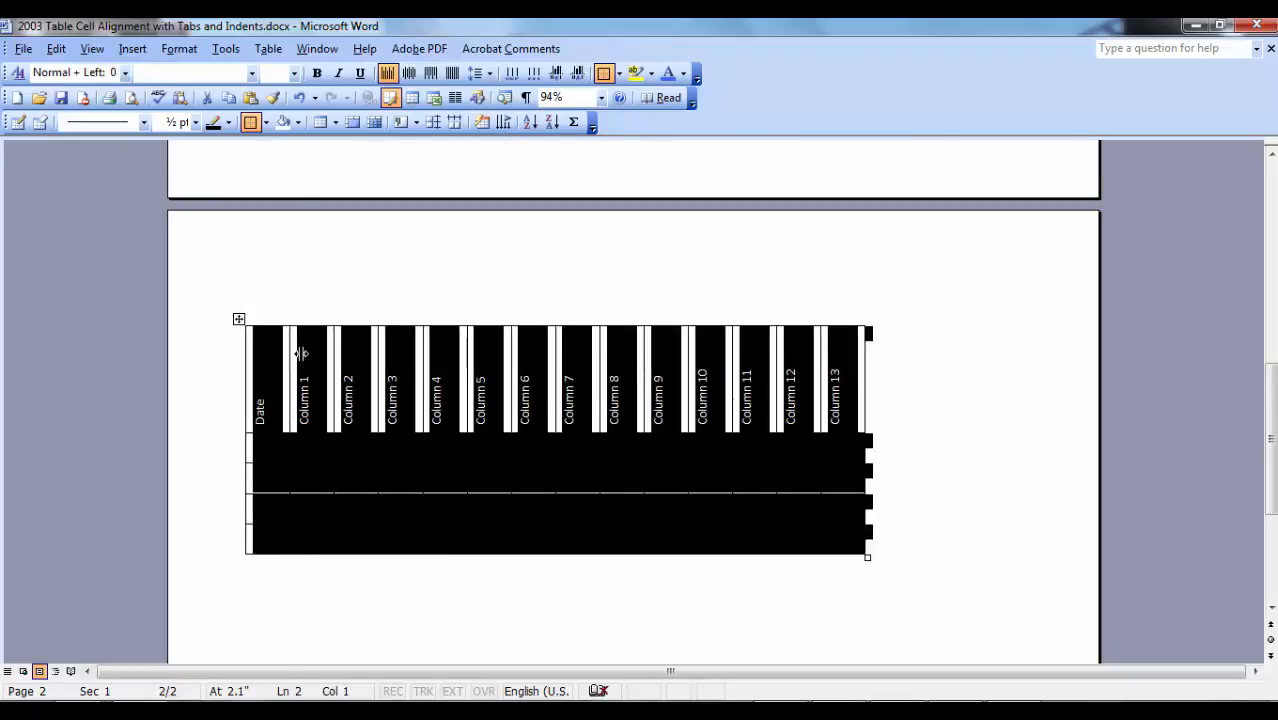
click(495, 277)
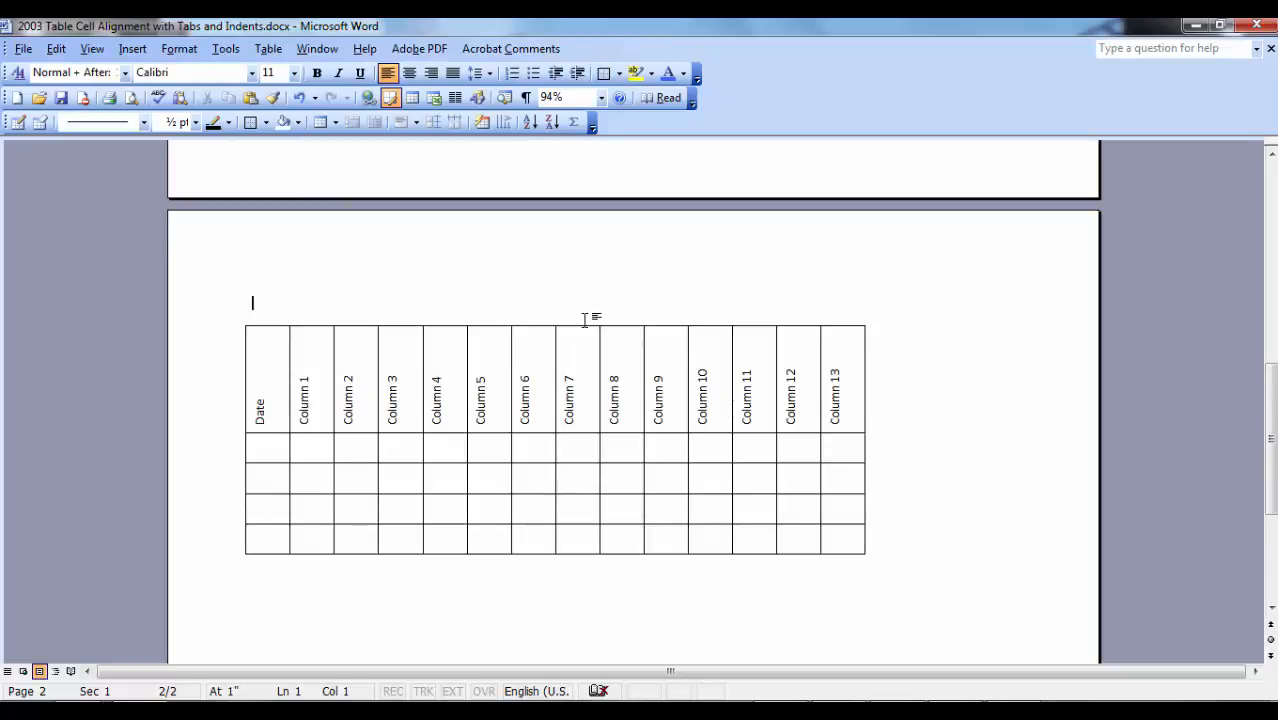
- Move cell by cell along the 2/3/2015 row of the page 1 table, from the Date cell to the Description cell
scroll(590, 318, up, 15)
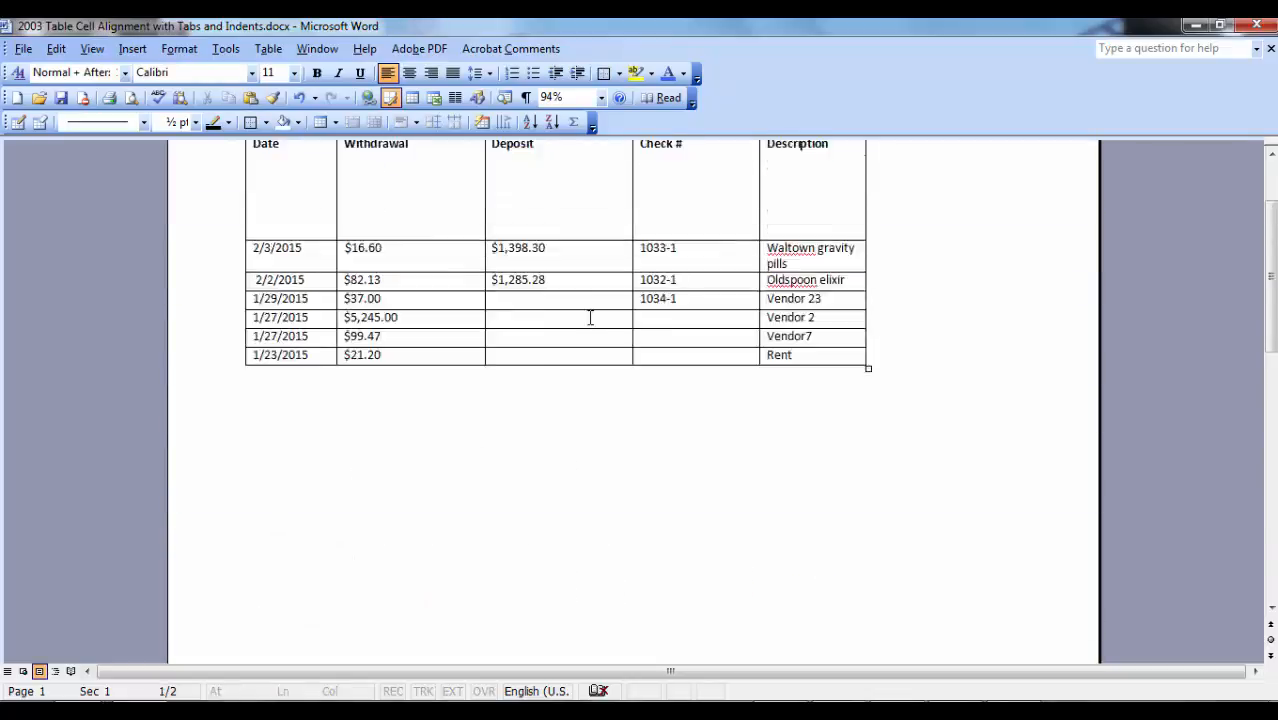
click(254, 378)
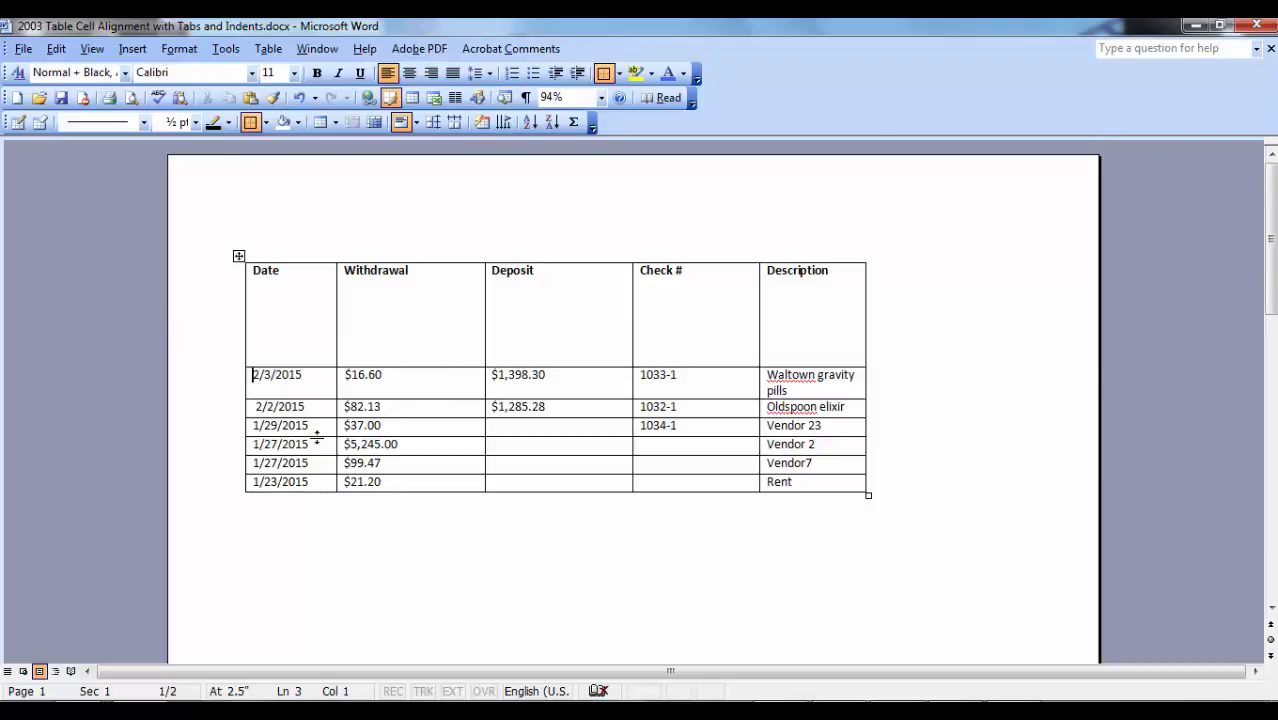
key(Tab)
key(Tab)
key(Tab)
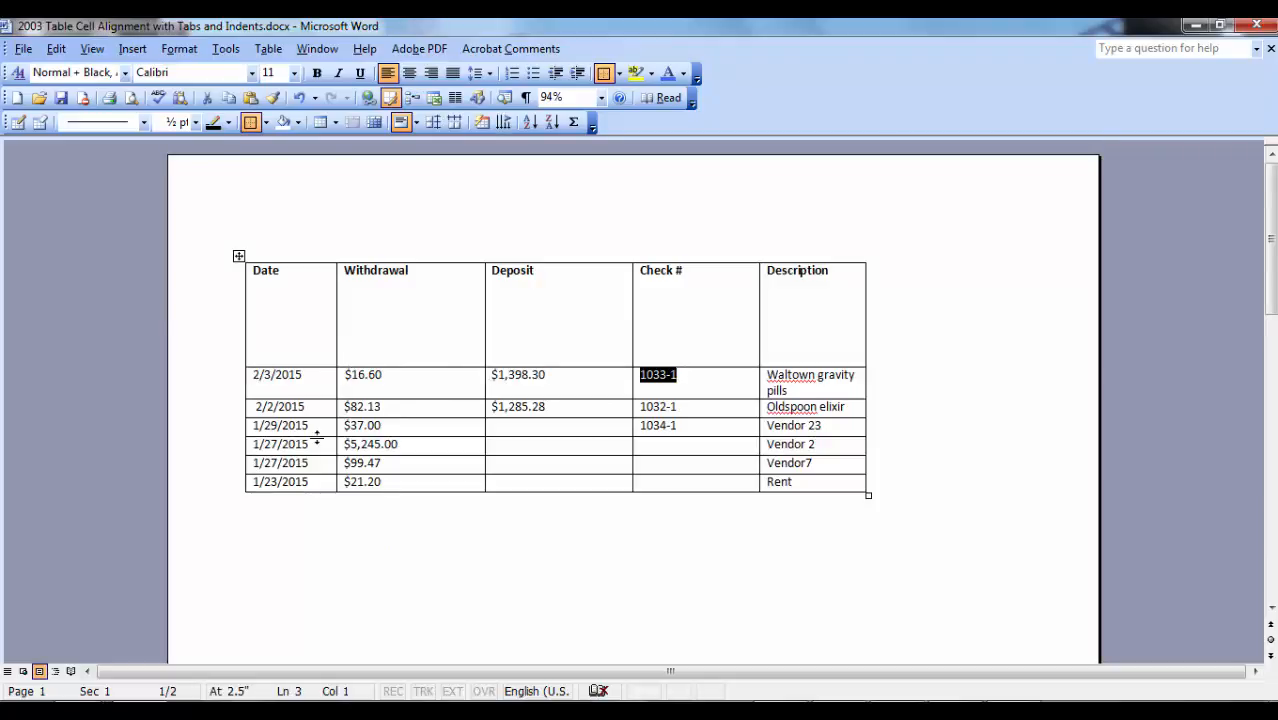
key(Tab)
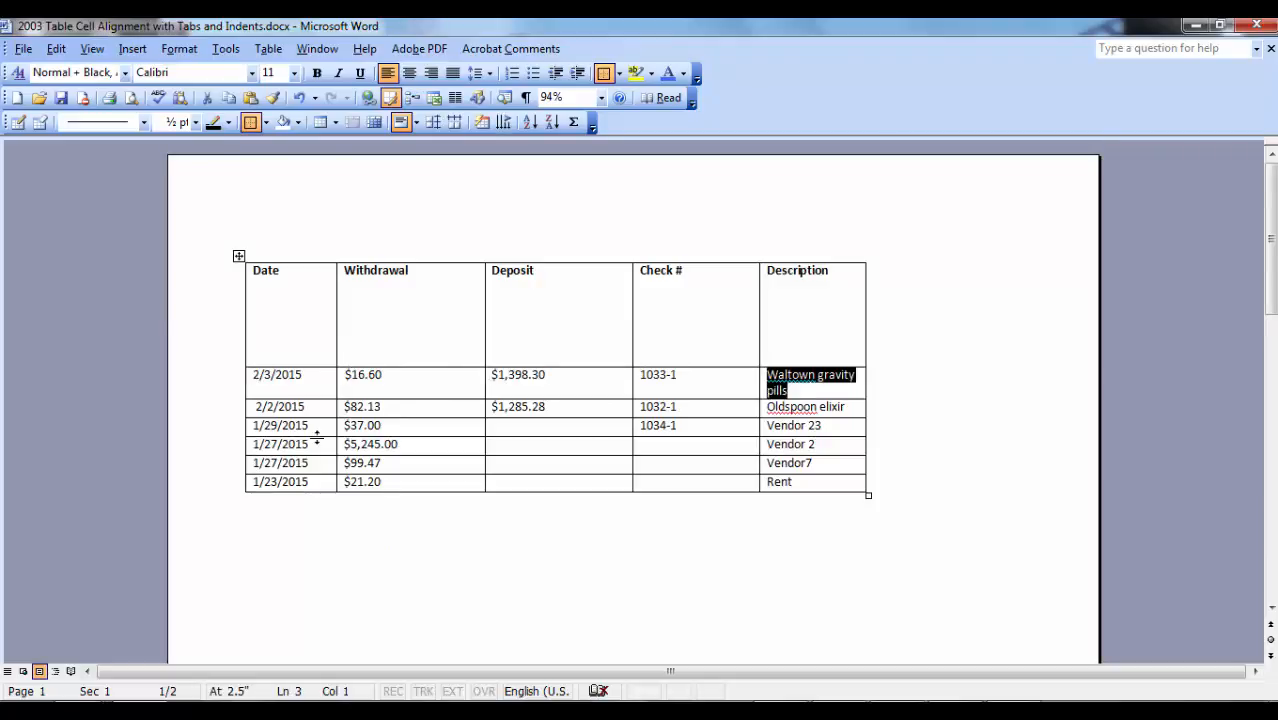
- Insert a tab before $16.60 in the Withdrawal column and undo the insertion
click(346, 375)
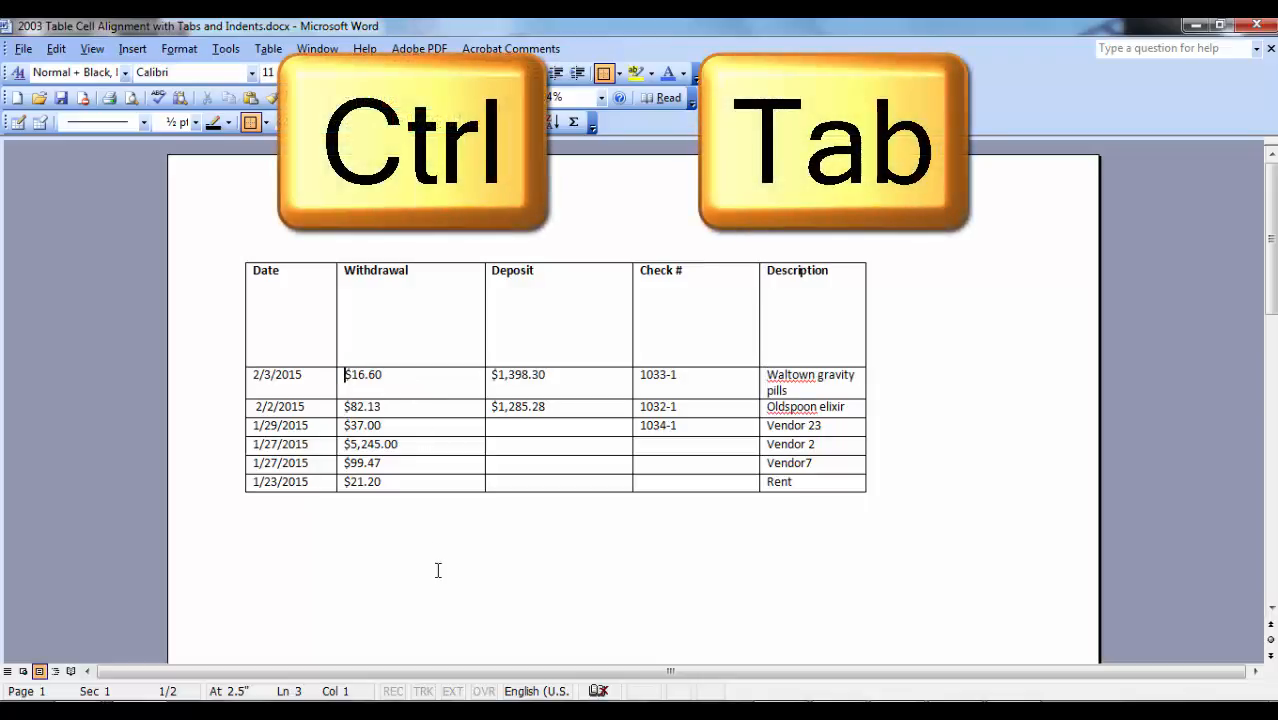
key(ctrl+Tab)
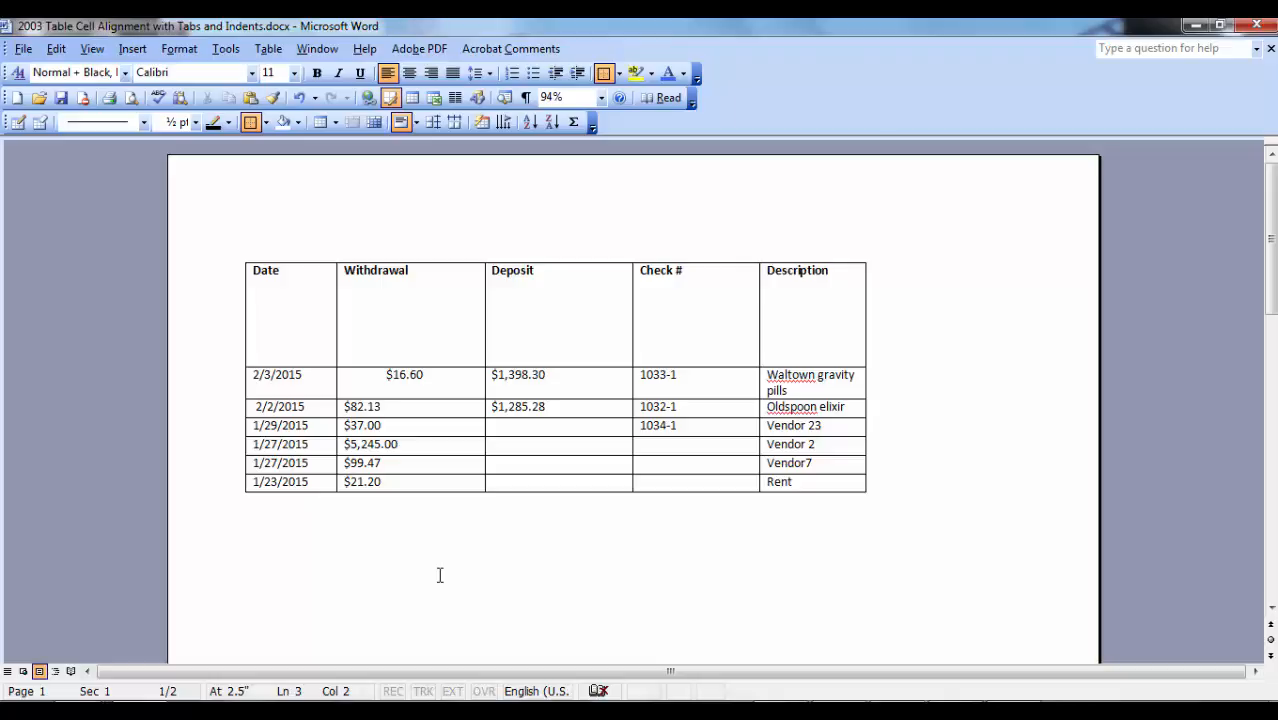
key(ctrl+z)
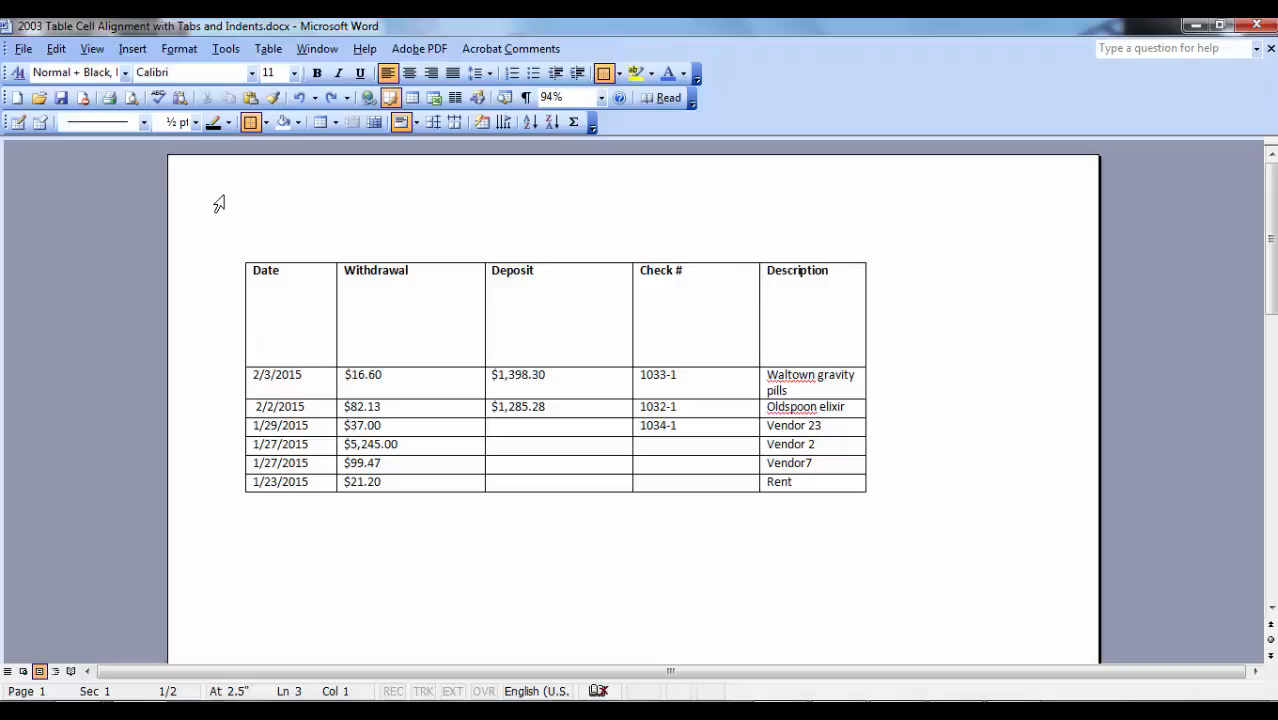
- Display the ruler and cycle its tab type from Left Tab past Center Tab
click(96, 51)
click(110, 224)
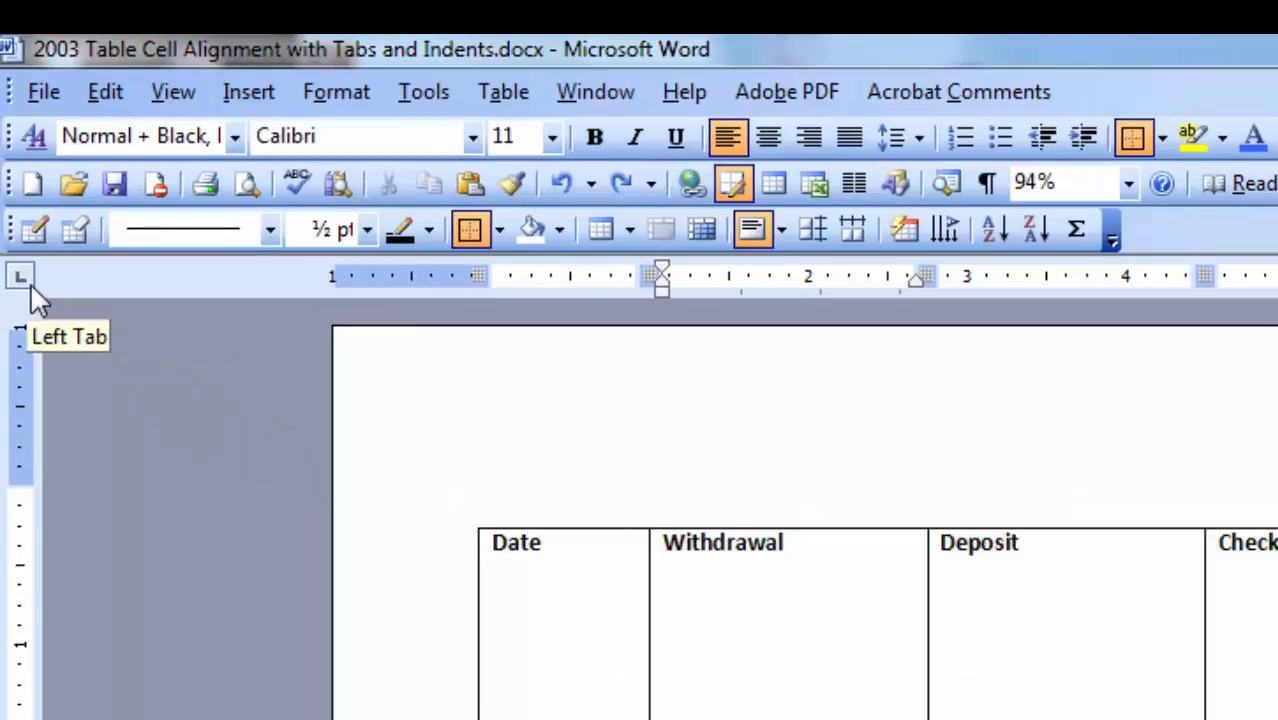
click(28, 282)
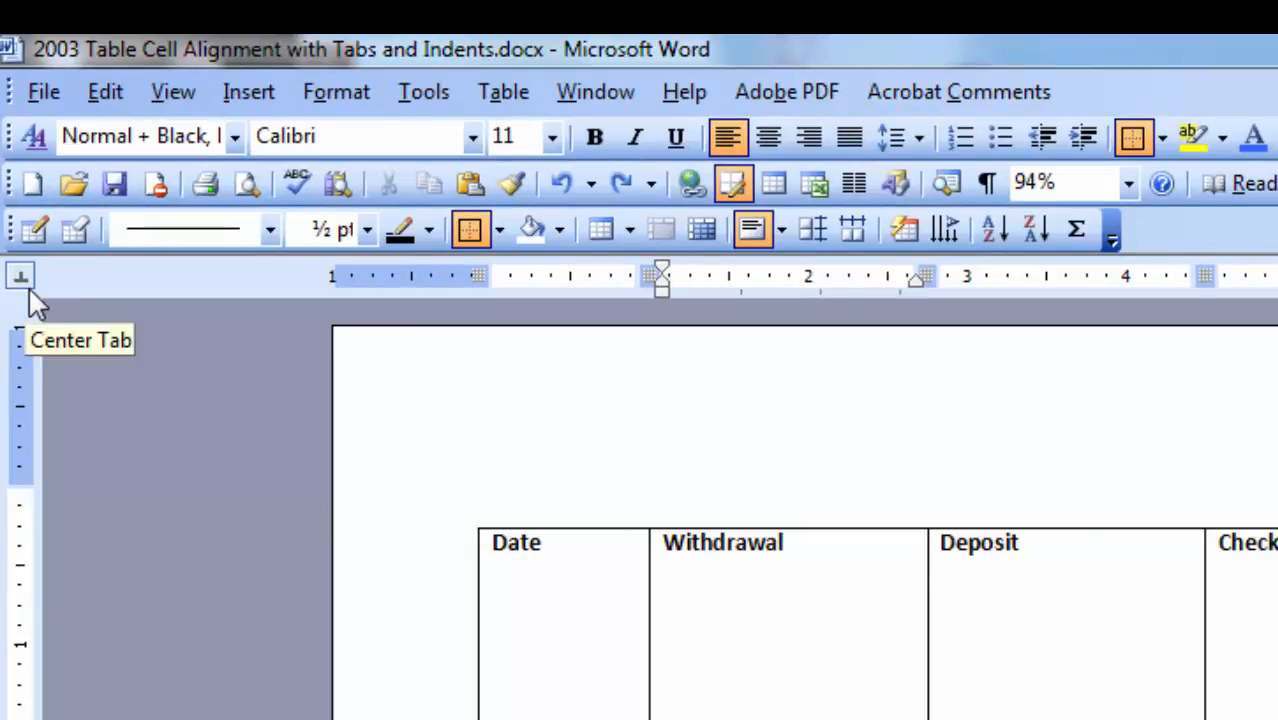
click(28, 288)
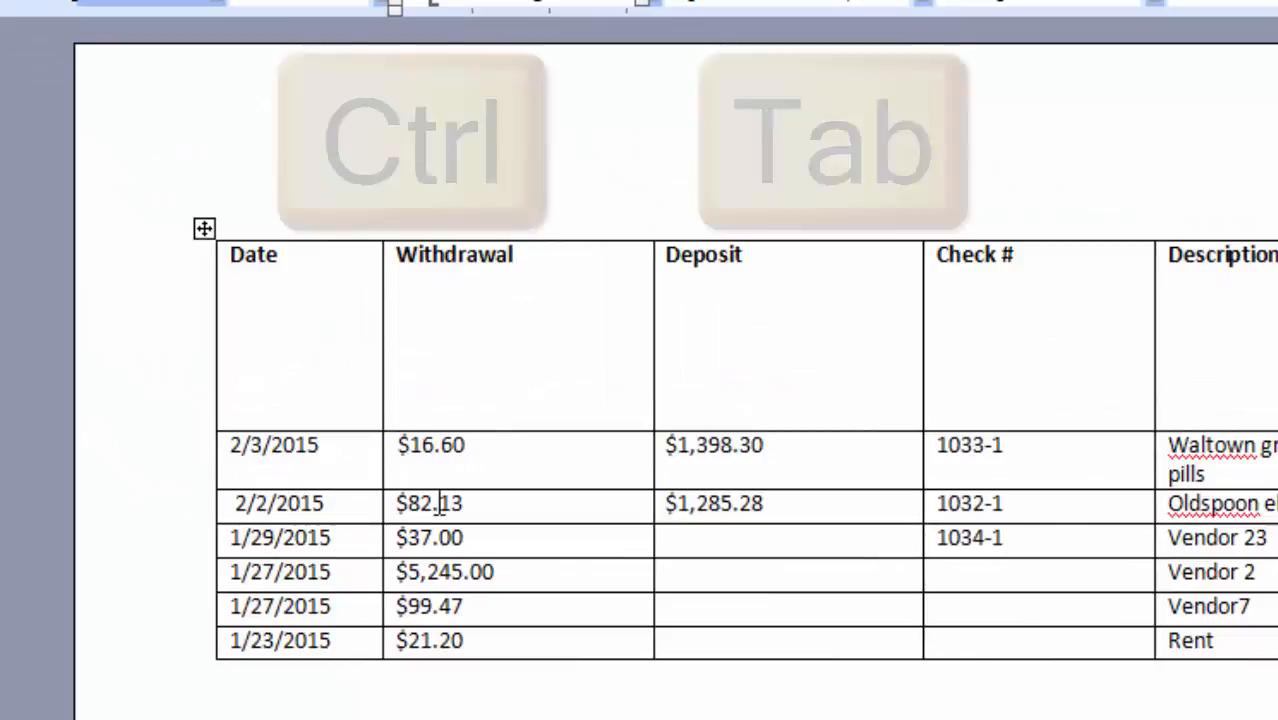
- Insert a tab before $16.60 in the Withdrawal column and move its left tab stop to about 1.4 inches
key(ctrl+Tab)
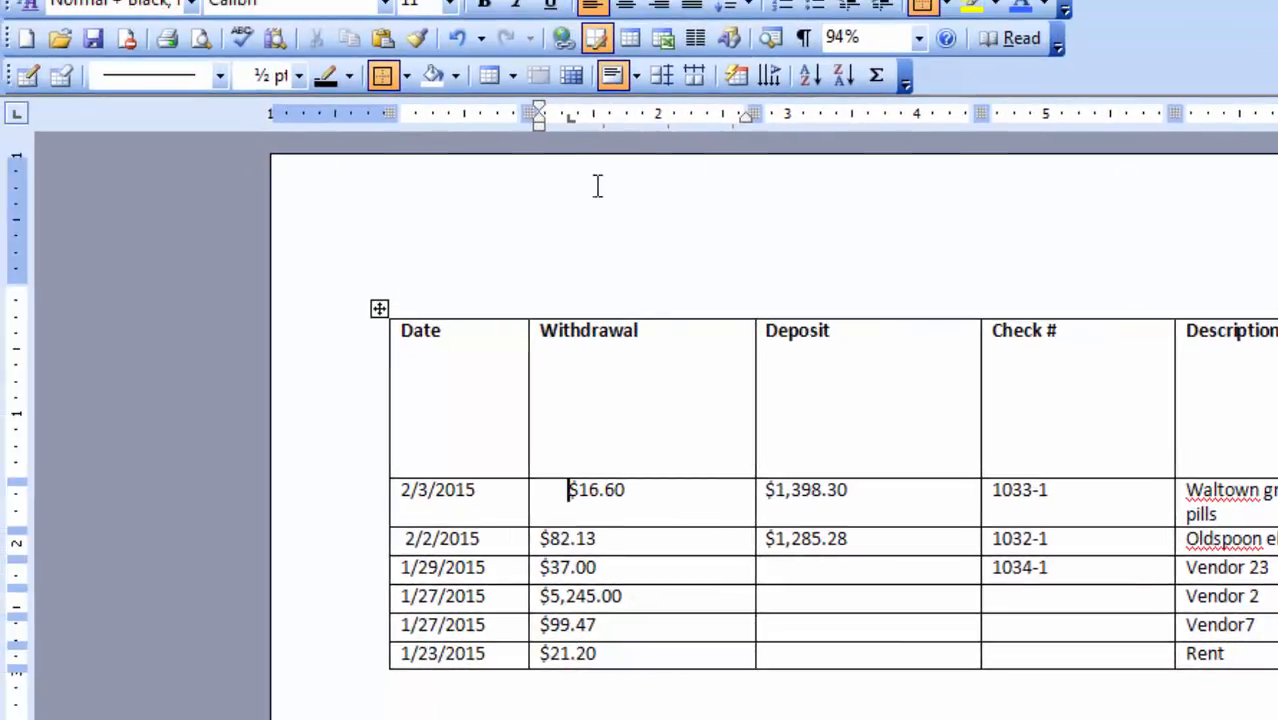
mouse_move(569, 116)
mouse_down()
mouse_move(600, 120)
mouse_move(568, 122)
mouse_move(580, 122)
mouse_up()
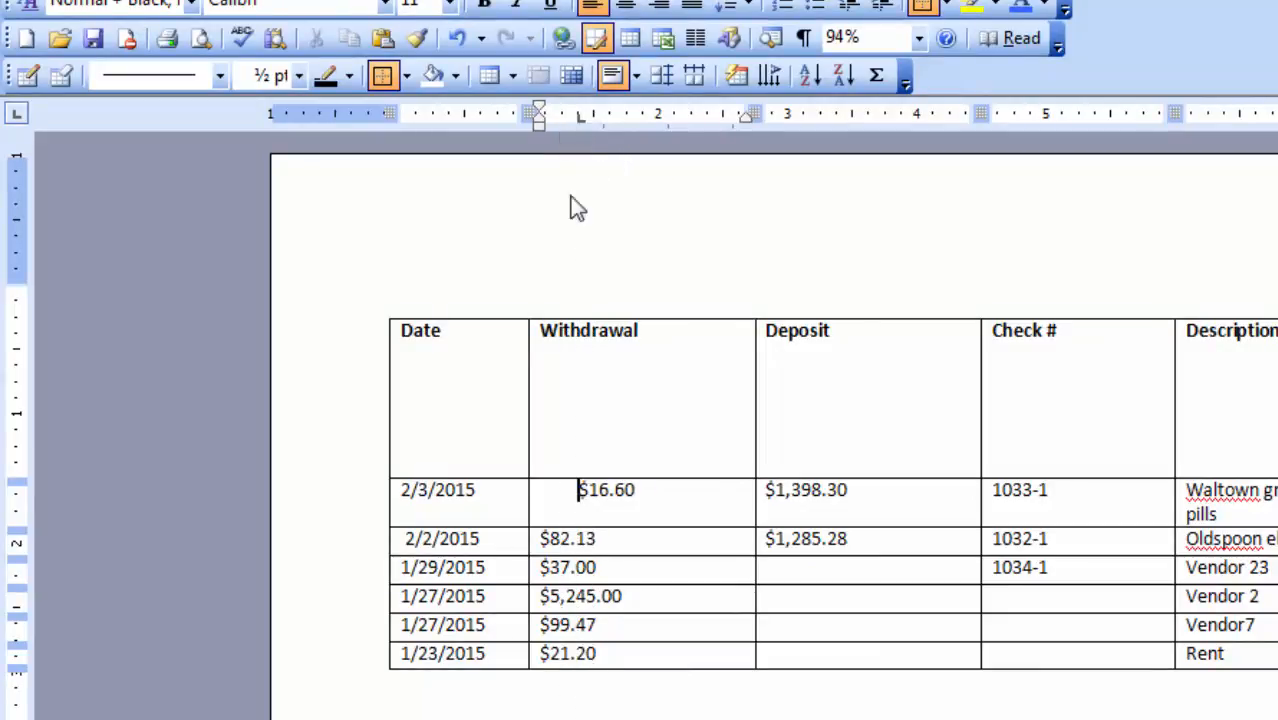
- Set a left tab stop at about 1.4 inches for Withdrawal cells $82.13 through $21.20 and check it row by row
click(641, 541)
click(633, 626)
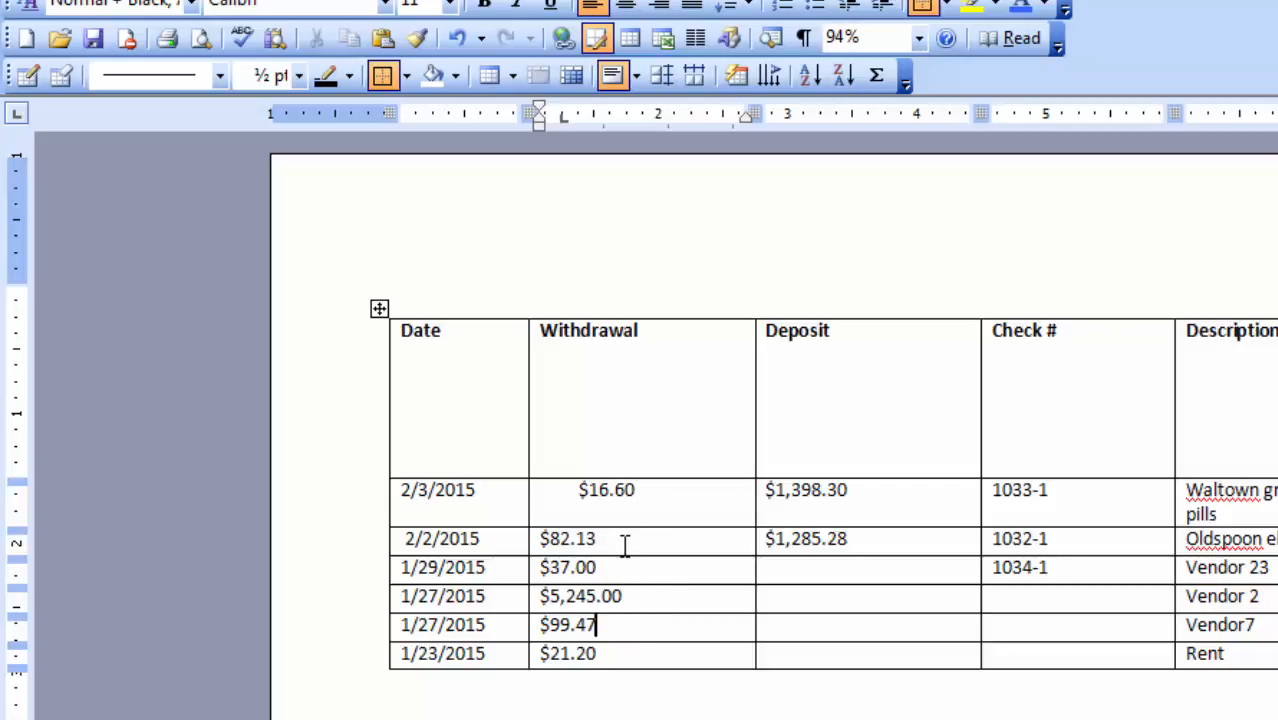
drag(625, 542, 622, 670)
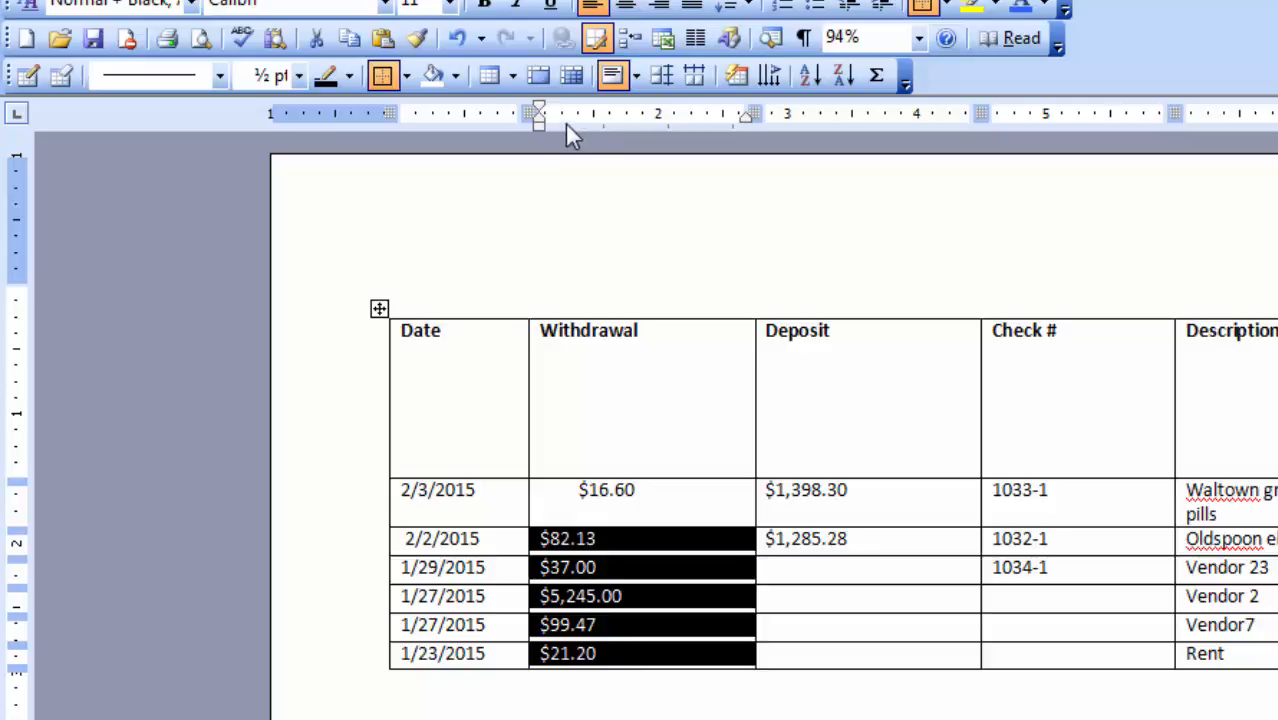
drag(565, 122, 566, 119)
click(607, 540)
click(607, 567)
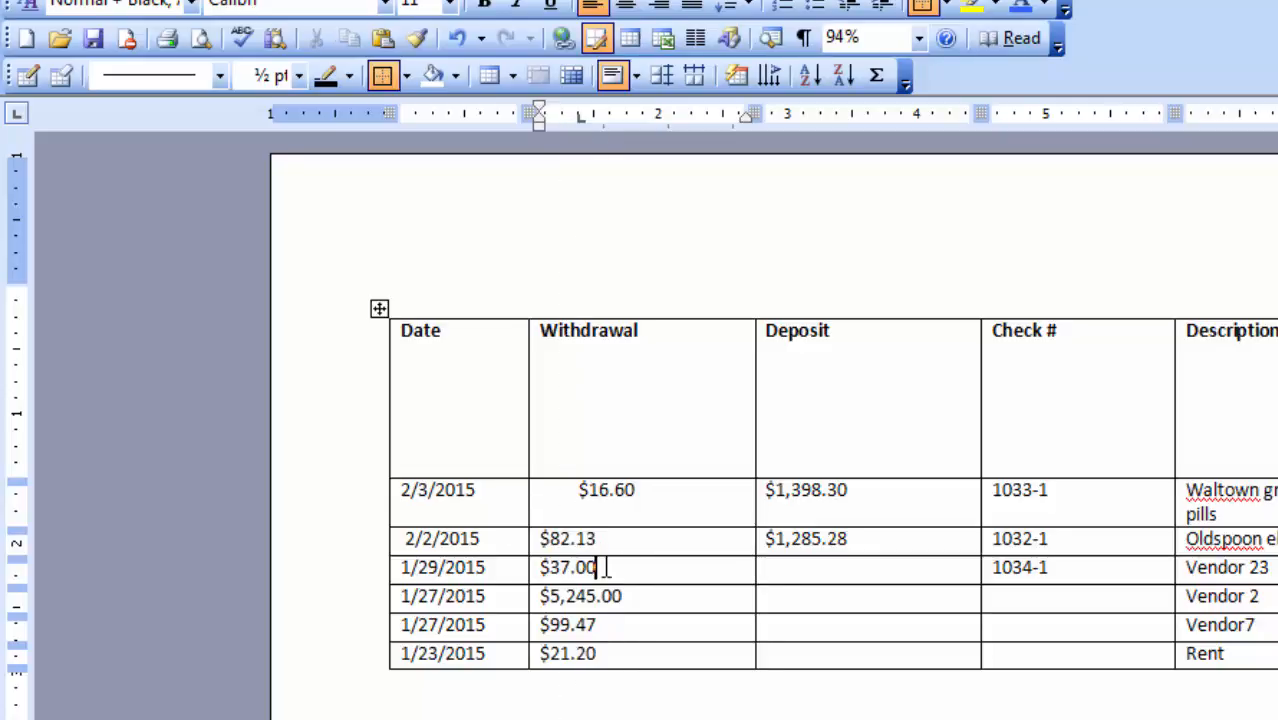
click(607, 596)
click(612, 625)
click(608, 654)
- Insert a tab before each Withdrawal amount from $82.13 down to $21.20
key(ctrl+Tab)
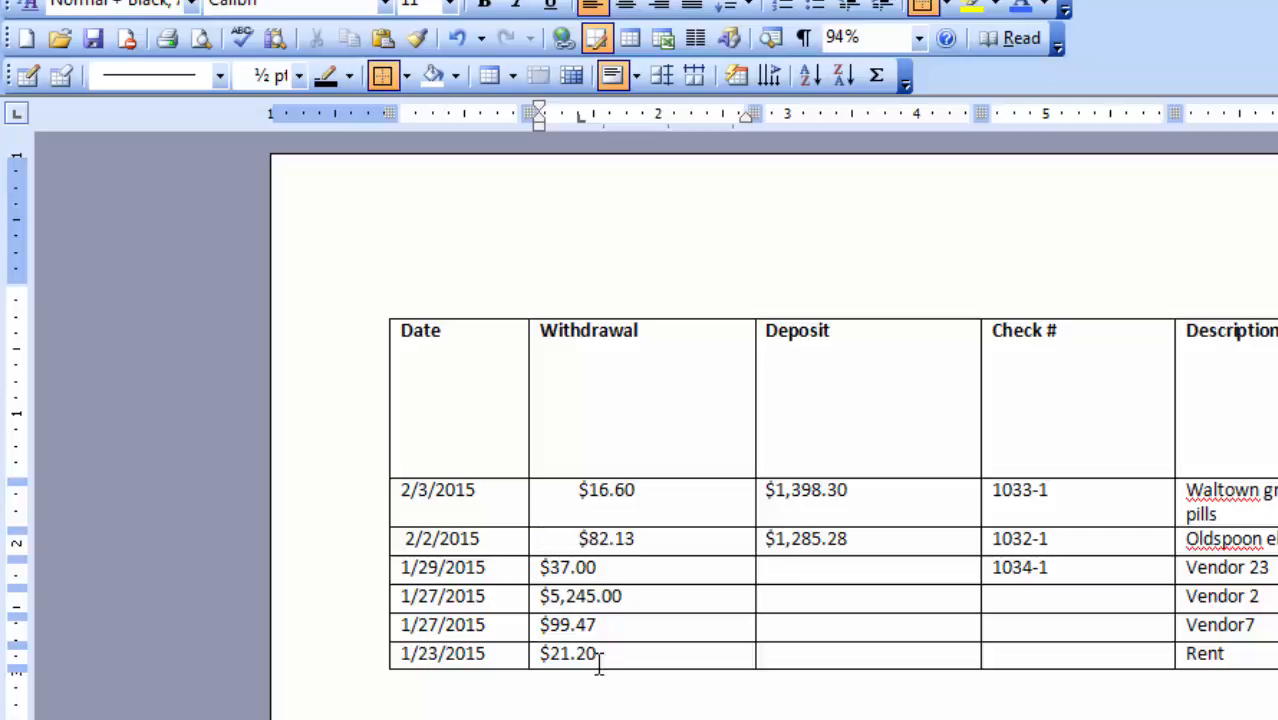
click(541, 567)
key(ctrl+Tab)
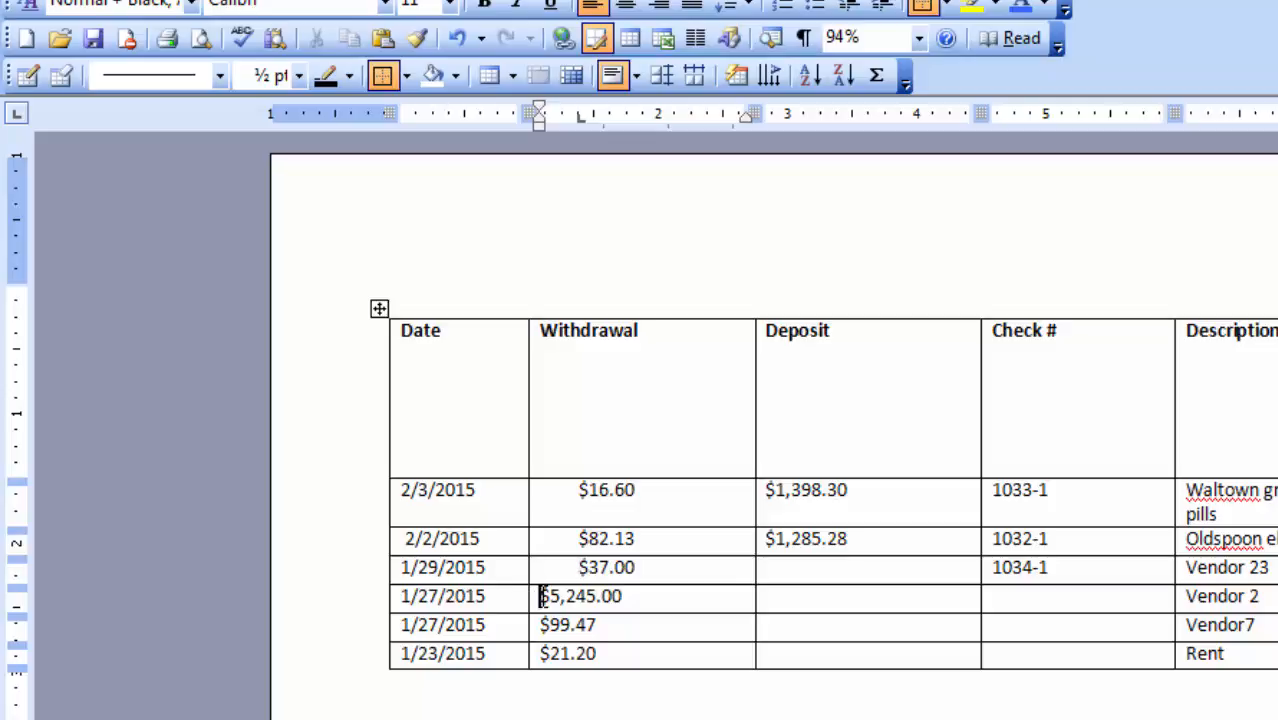
click(541, 596)
key(ctrl+Tab)
click(541, 624)
key(ctrl+Tab)
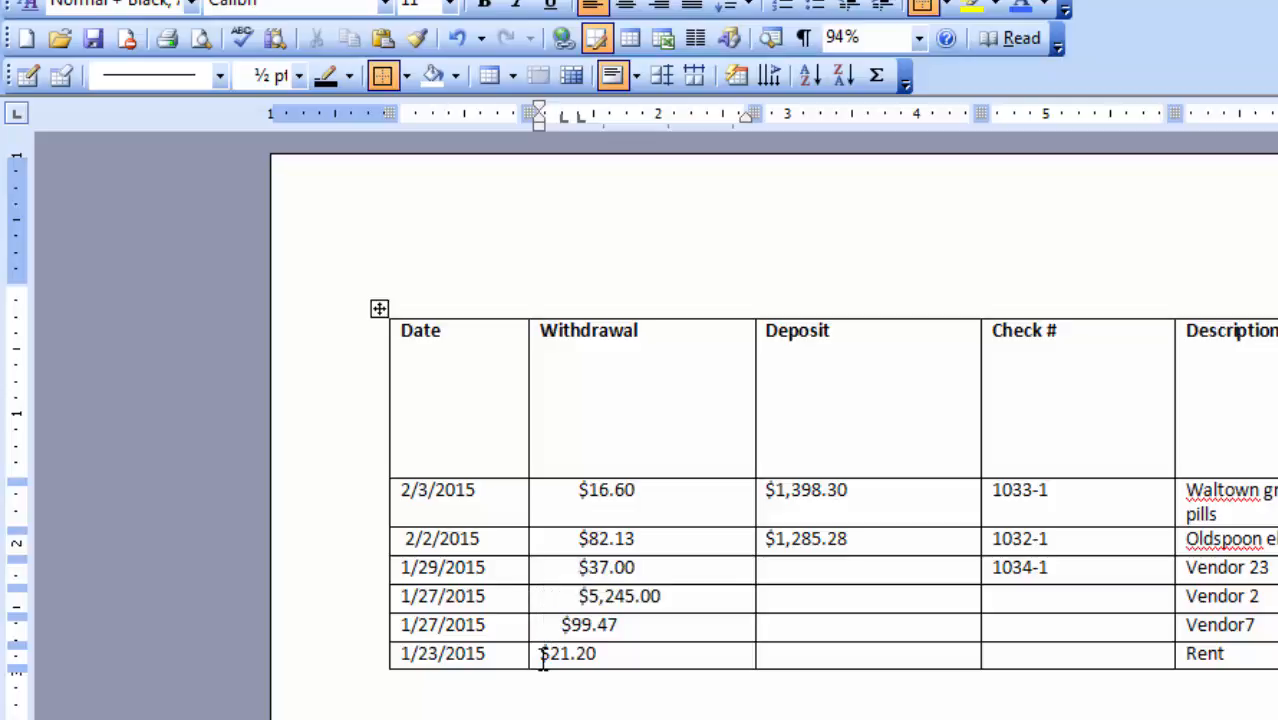
key(ctrl+Tab)
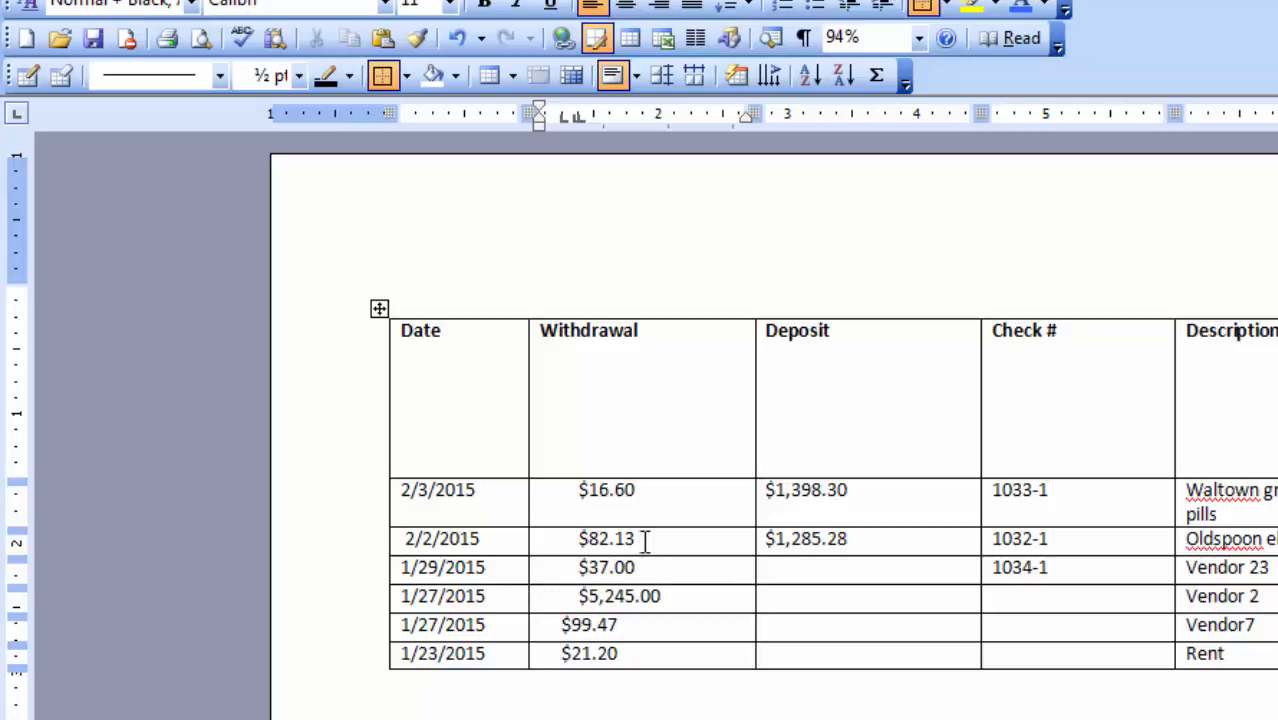
- Remove the left tab stop at about 1.4 inches from Withdrawal cells $82.13 through $21.20, and from $16.60 as well
drag(645, 541, 643, 662)
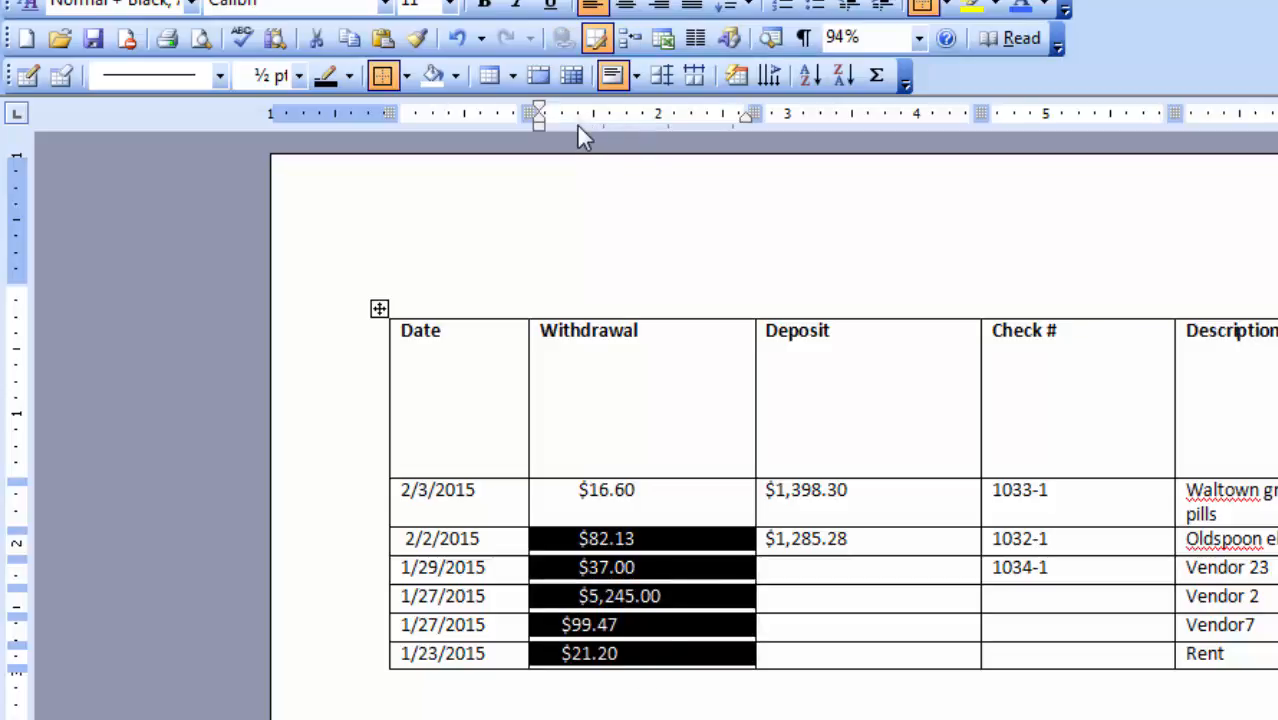
drag(578, 121, 579, 185)
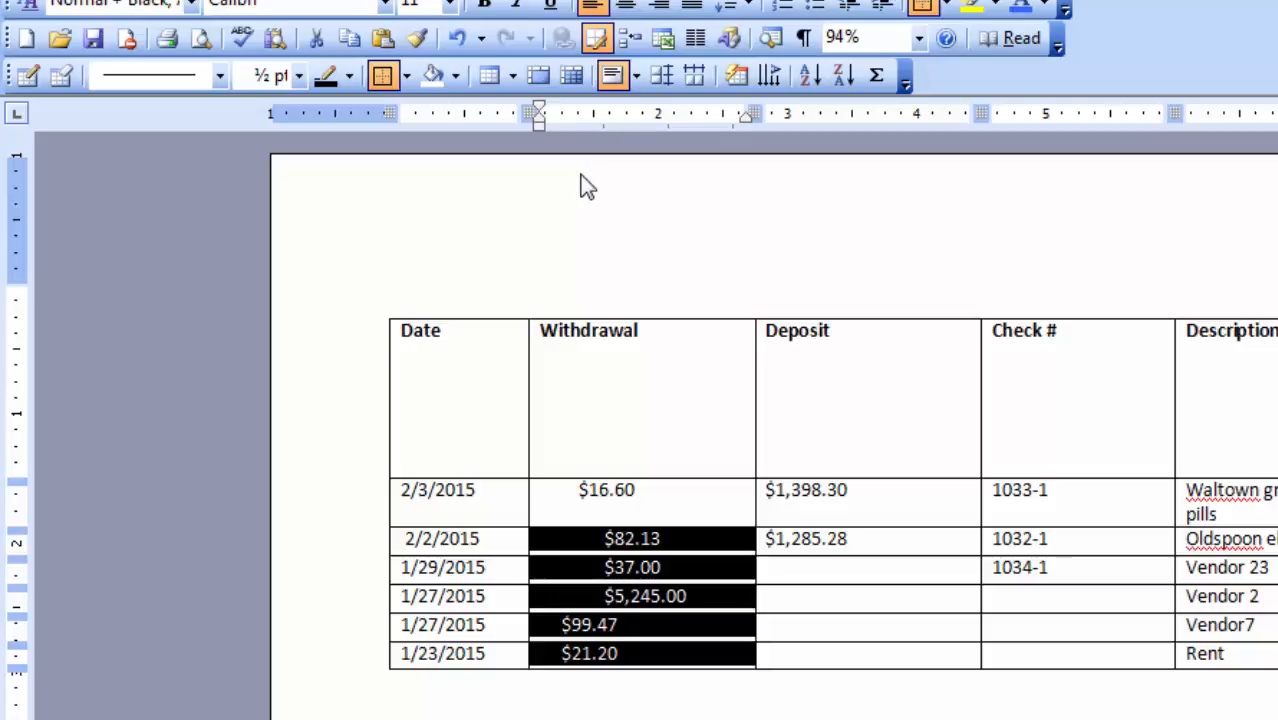
drag(612, 497, 648, 667)
drag(578, 119, 582, 165)
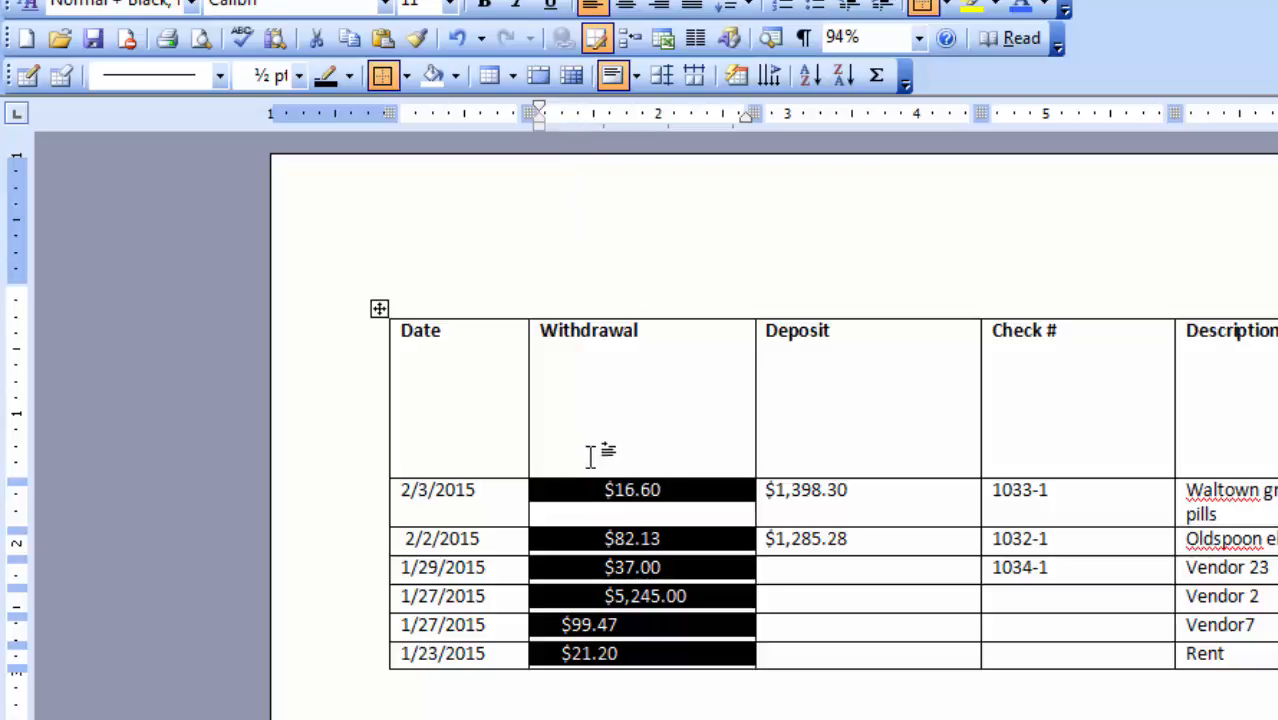
click(594, 515)
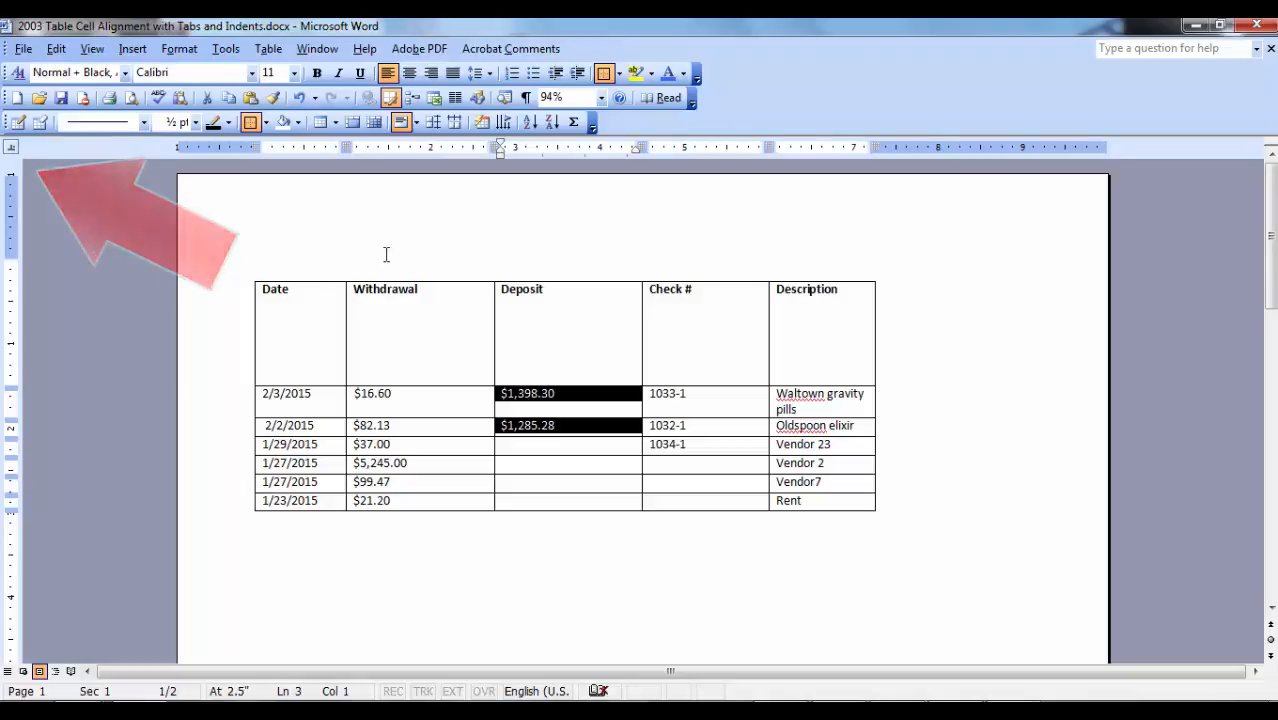
- Set a decimal tab stop at about 3.75 inches for the Deposit amounts $1,398.30 and $1,285.28
click(578, 149)
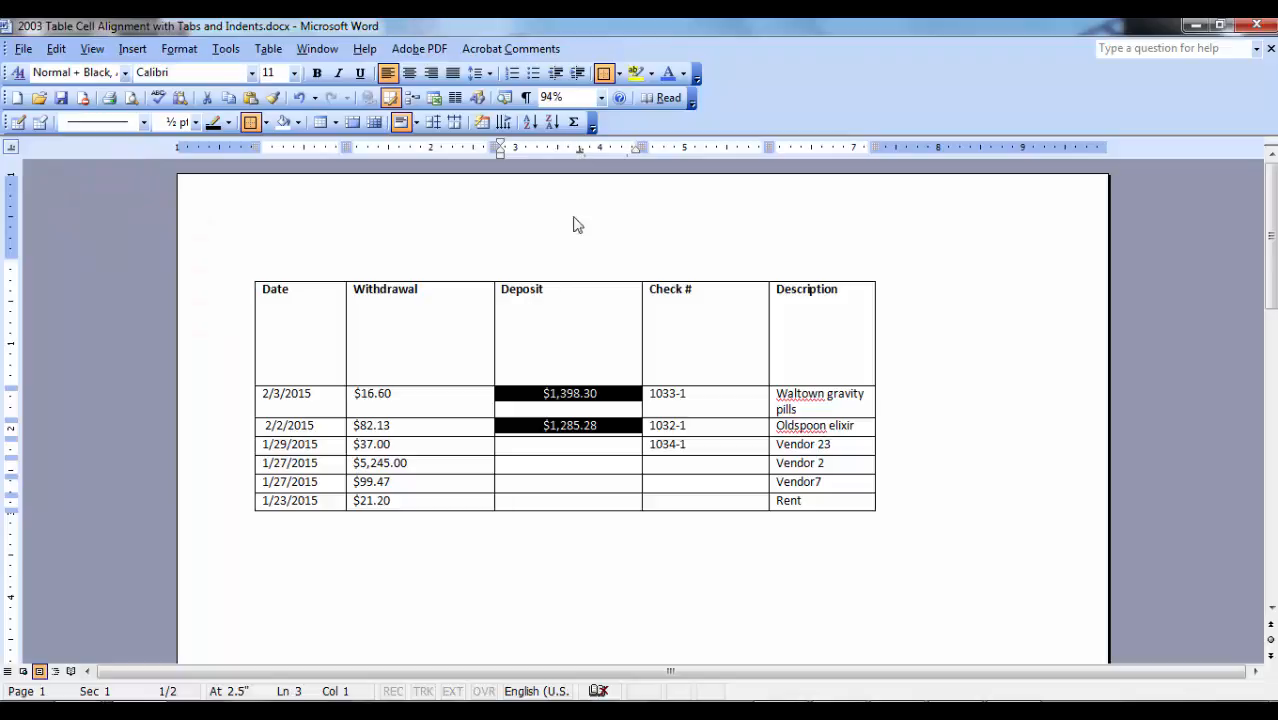
click(579, 450)
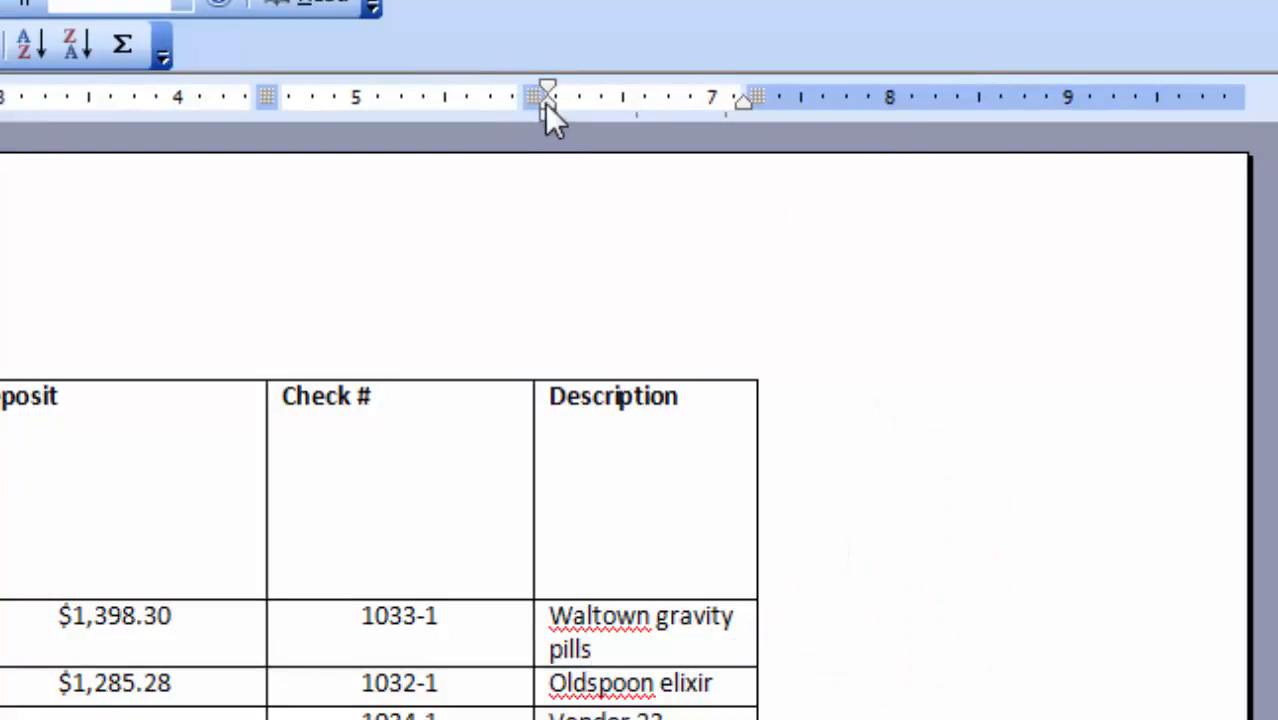
- Move the left indent of "Waltown gravity pills" to about 6.25 inches on the ruler and center the cell's text
mouse_move(546, 103)
mouse_down()
mouse_move(587, 100)
mouse_move(547, 105)
mouse_up()
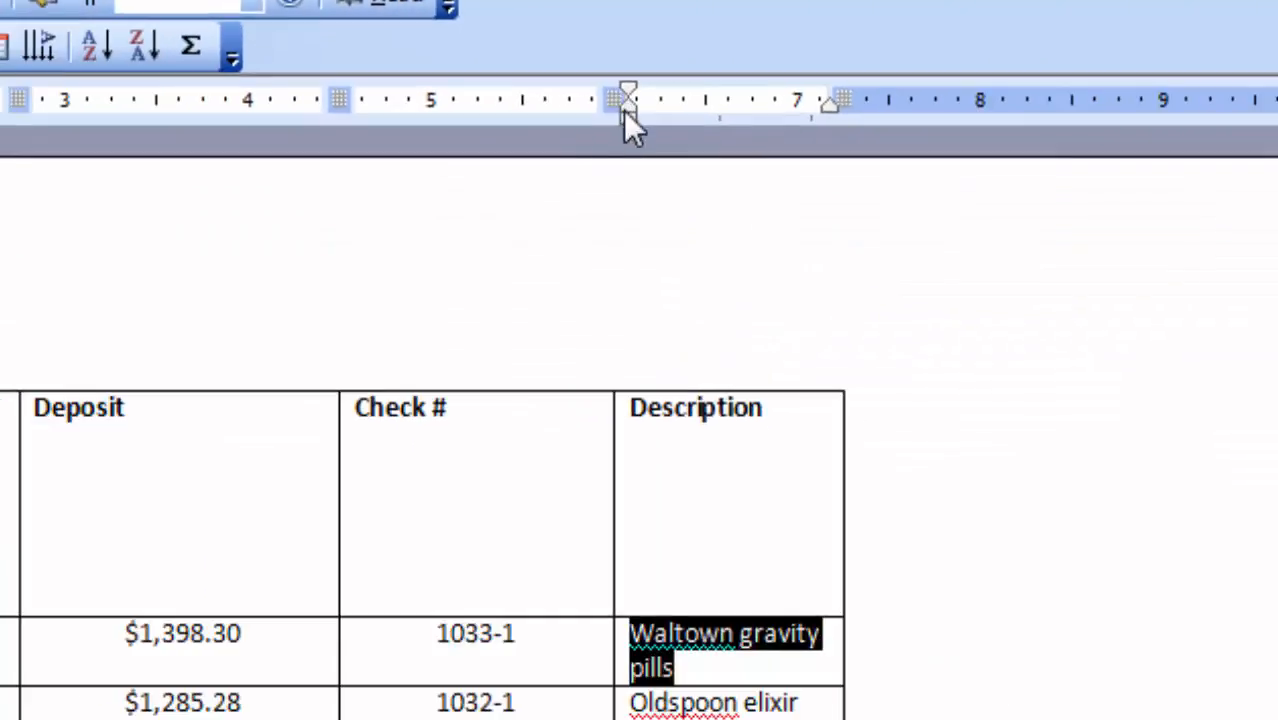
mouse_move(629, 116)
mouse_down()
mouse_move(698, 114)
mouse_move(670, 120)
mouse_up()
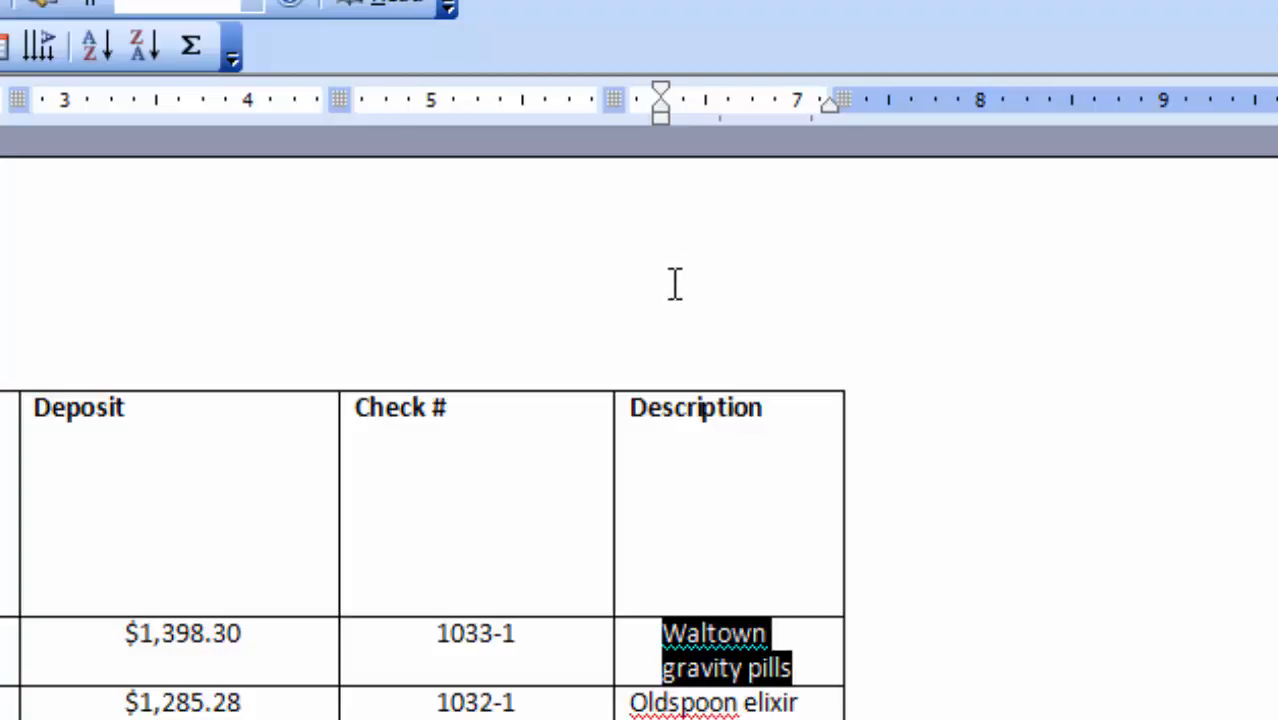
click(717, 632)
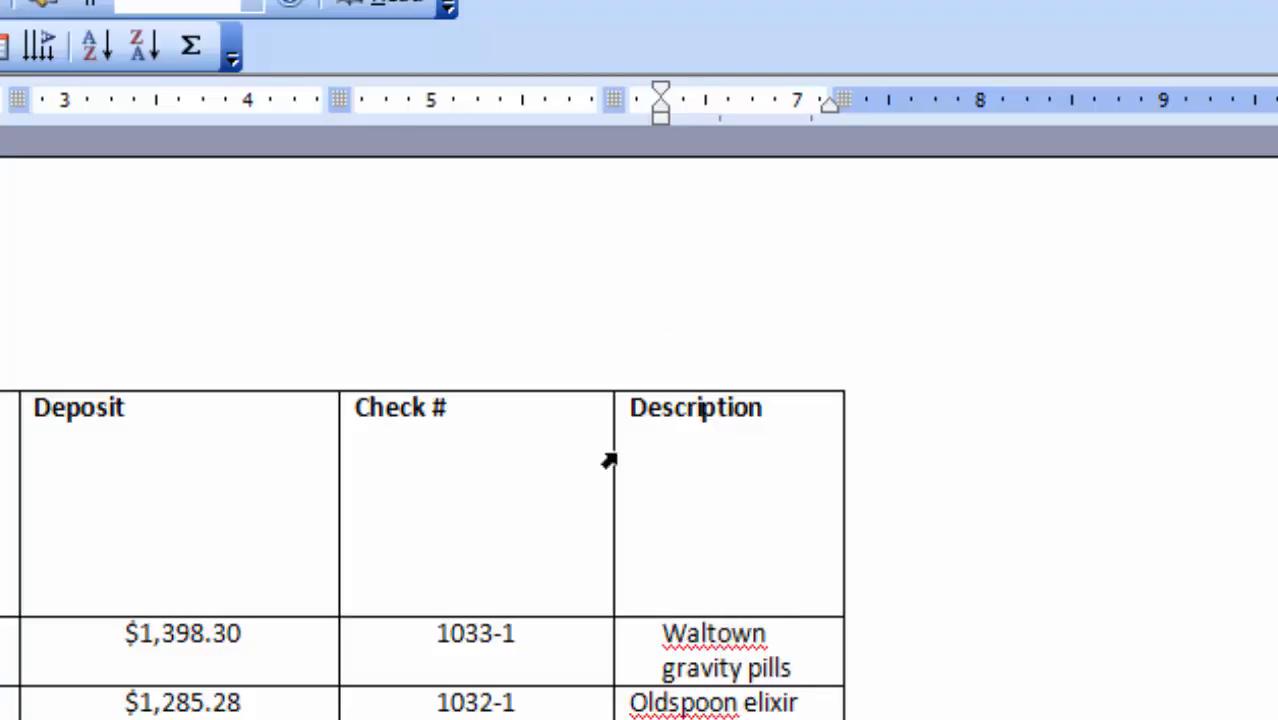
key(ctrl+z)
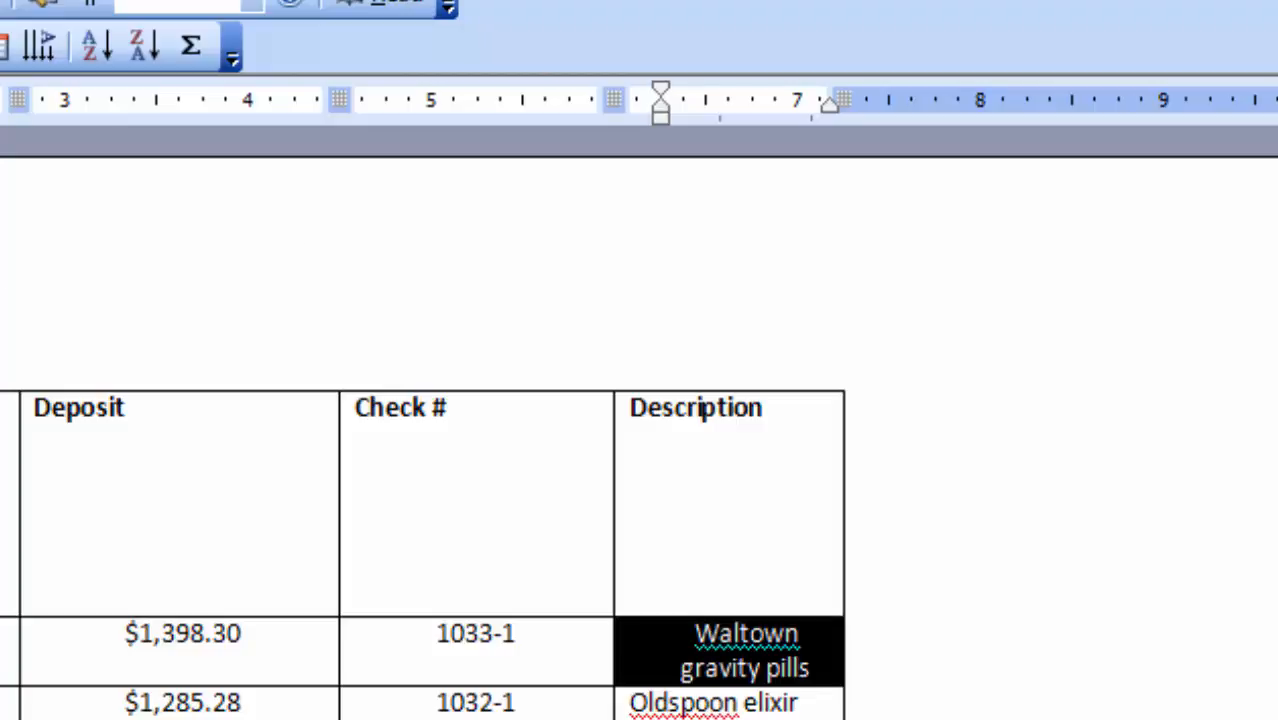
click(742, 264)
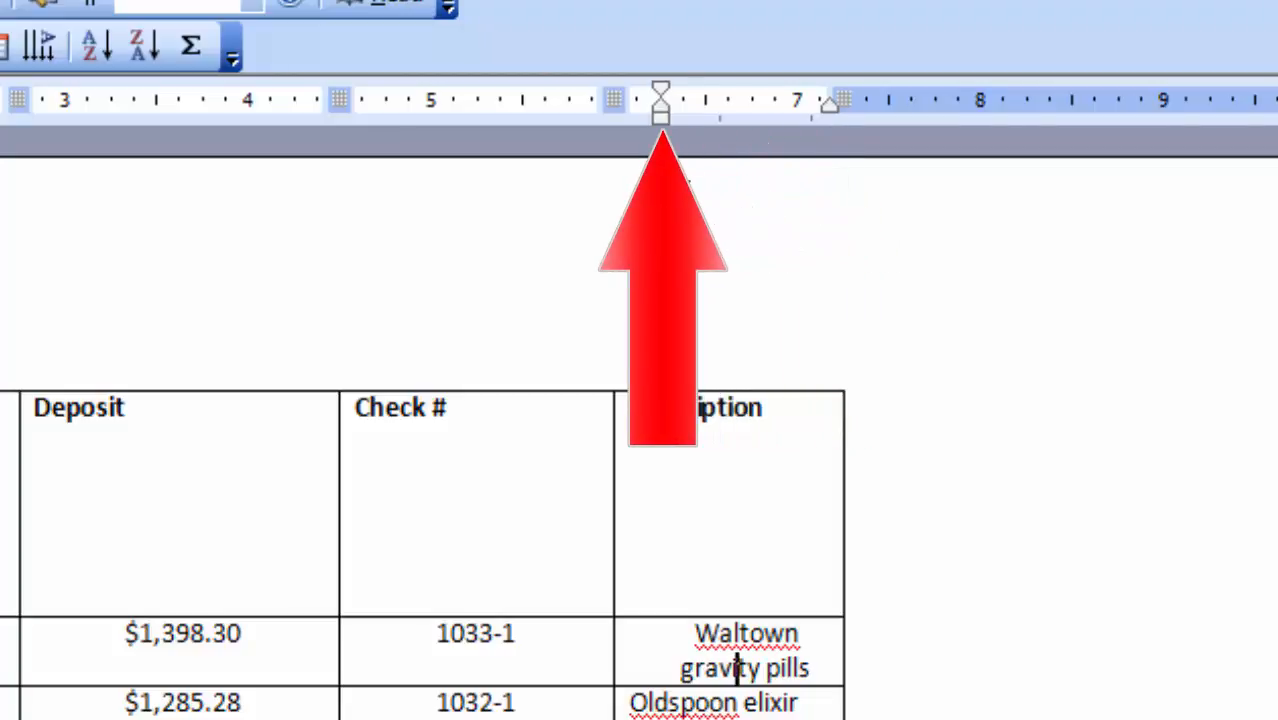
- Return the left indent of "Waltown gravity pills" to the cell's edge and set its first-line indent at about 6.25 inches
drag(660, 118, 619, 122)
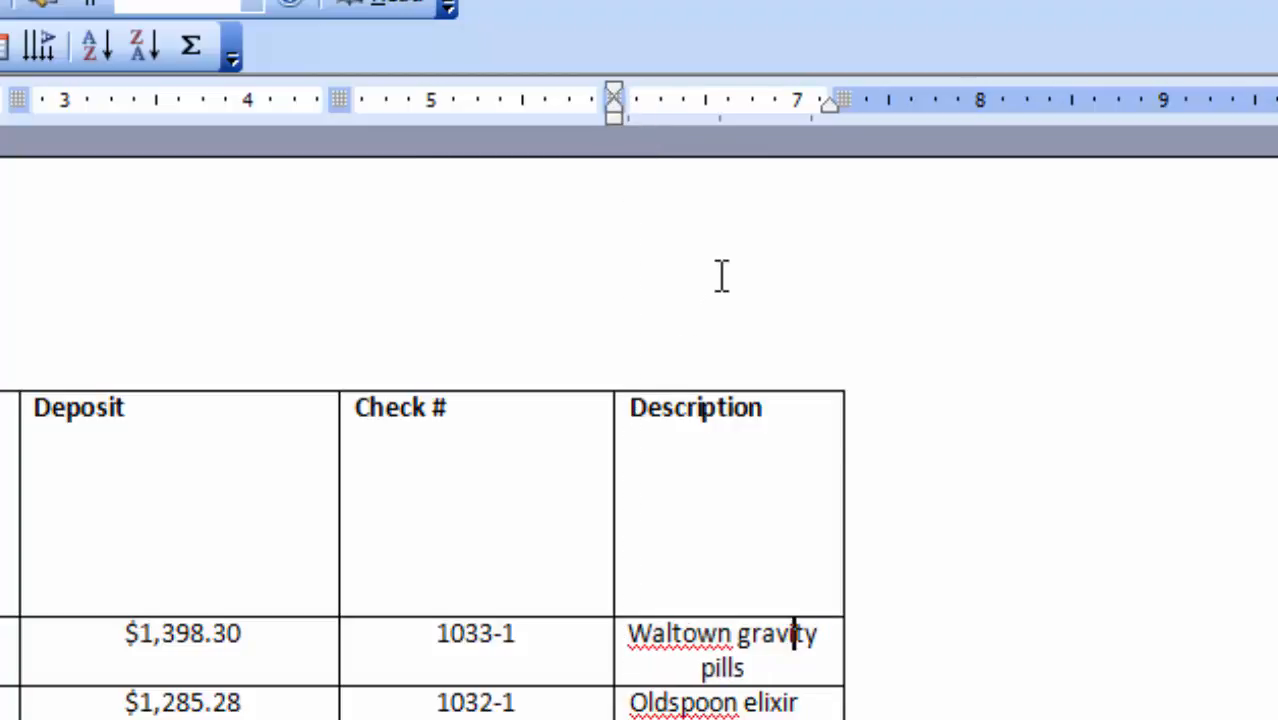
drag(615, 88, 670, 90)
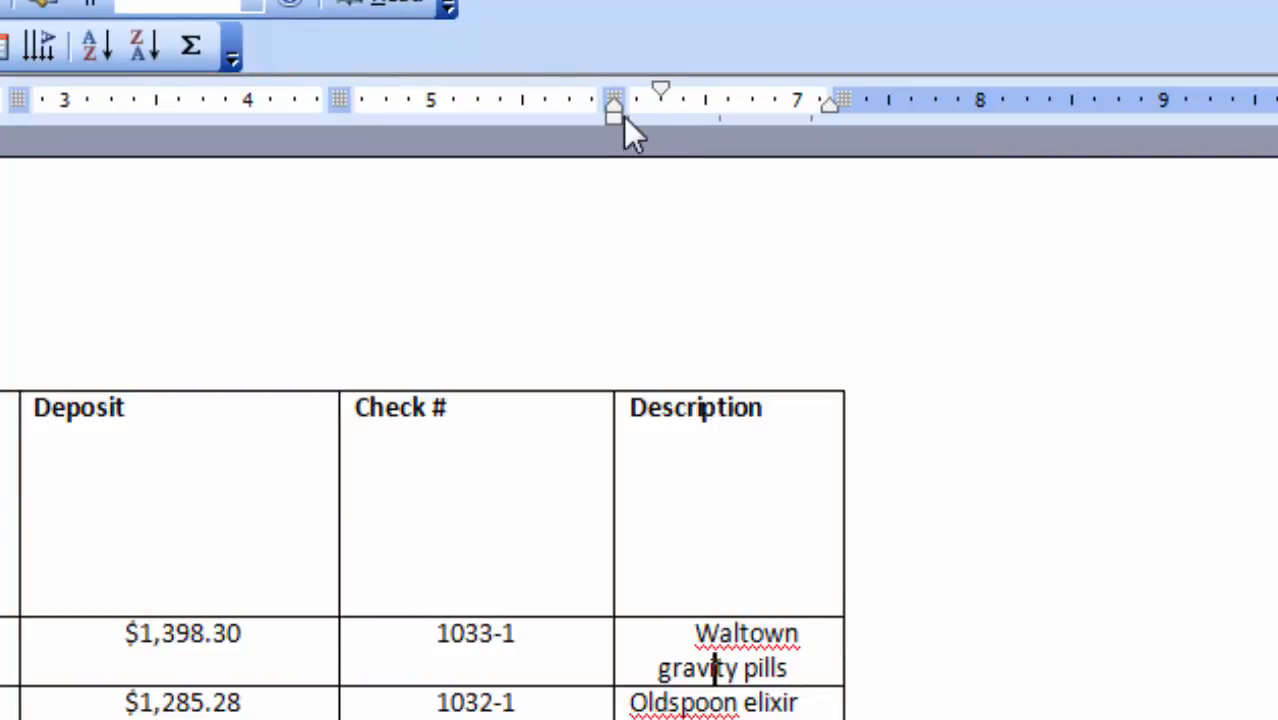
- Move the hanging indent of "Waltown gravity pills" to about 6.5 inches, then align it with the first-line indent at about 6.25 inches
drag(615, 104, 697, 113)
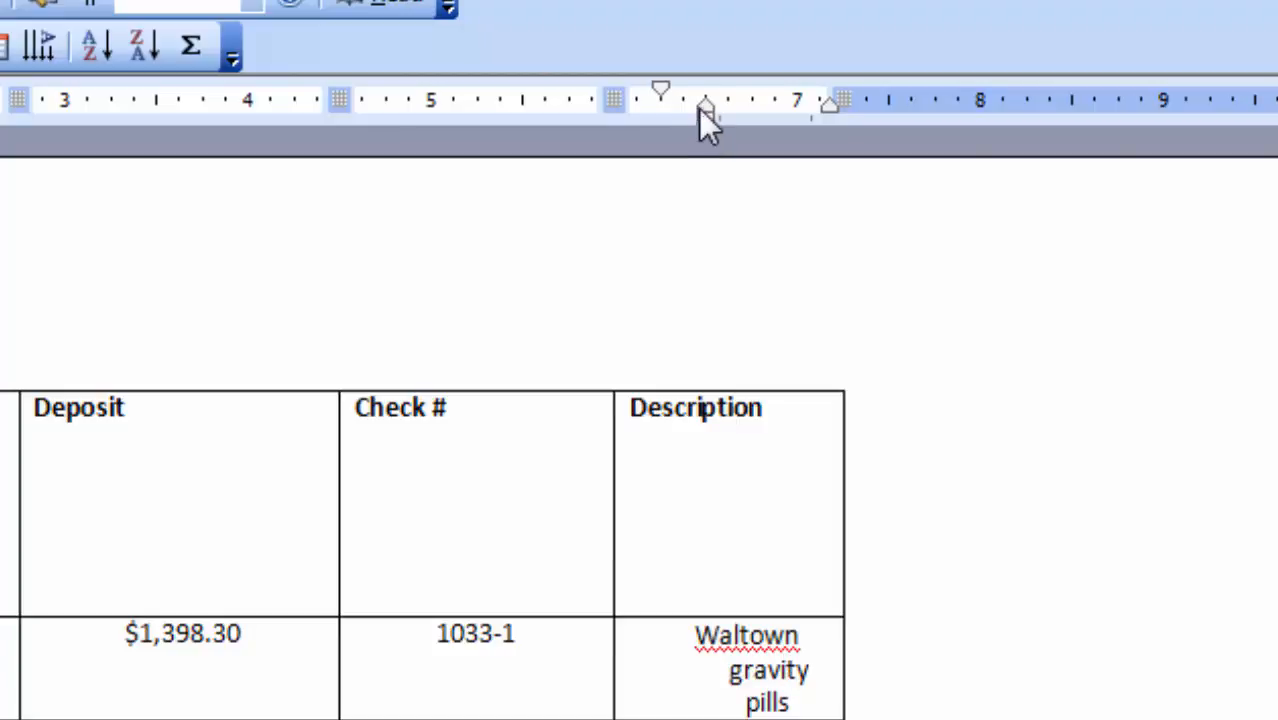
mouse_move(704, 121)
mouse_down()
mouse_move(682, 118)
mouse_move(713, 120)
mouse_move(713, 100)
mouse_move(731, 104)
mouse_move(662, 110)
mouse_up()
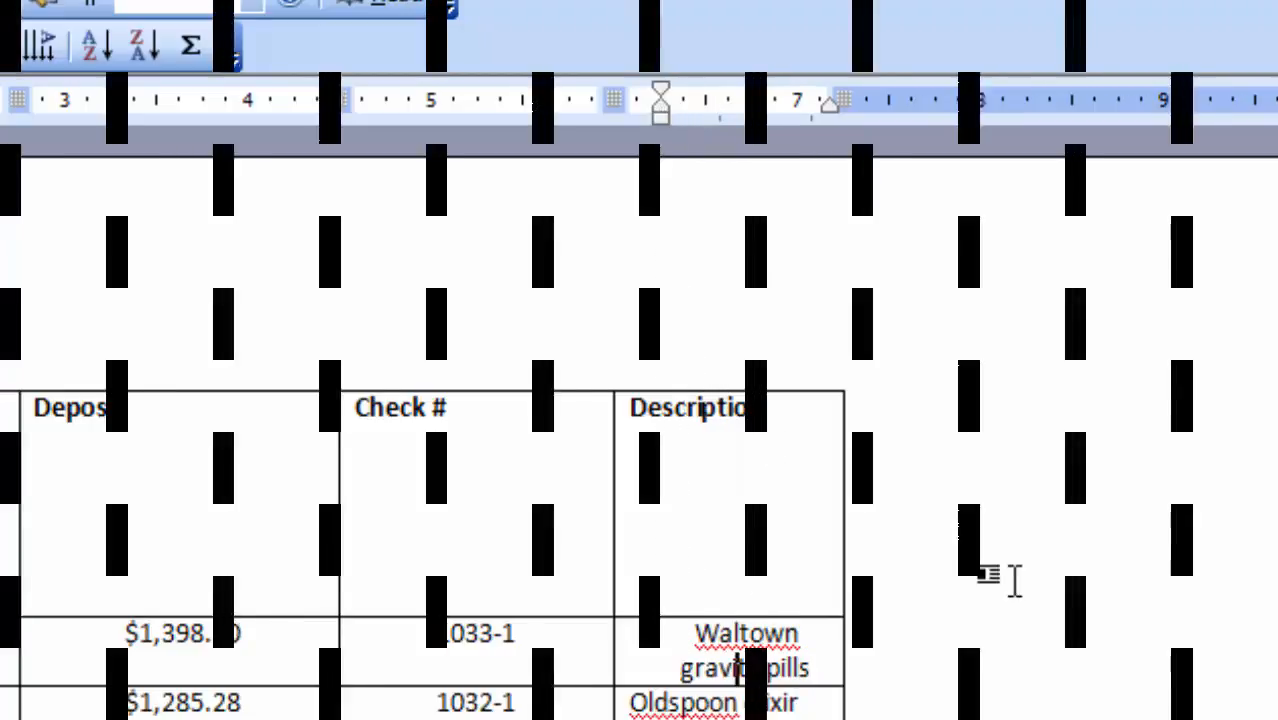